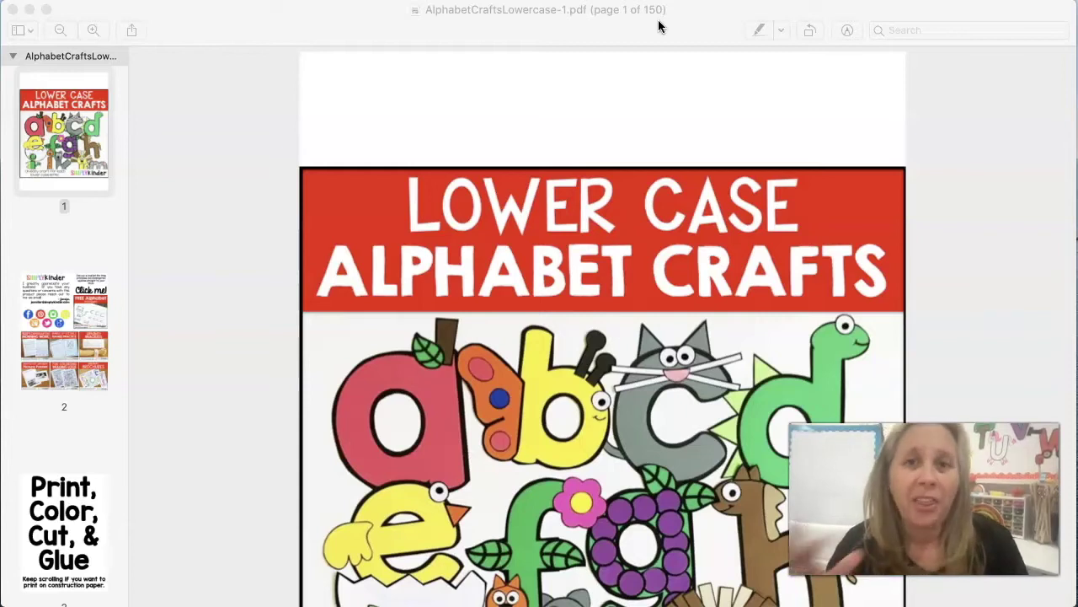
Reveal the desktop and open AlphabetCraftsLowercase-1.pdf with Preview from its context menu.
left_click(29, 9)
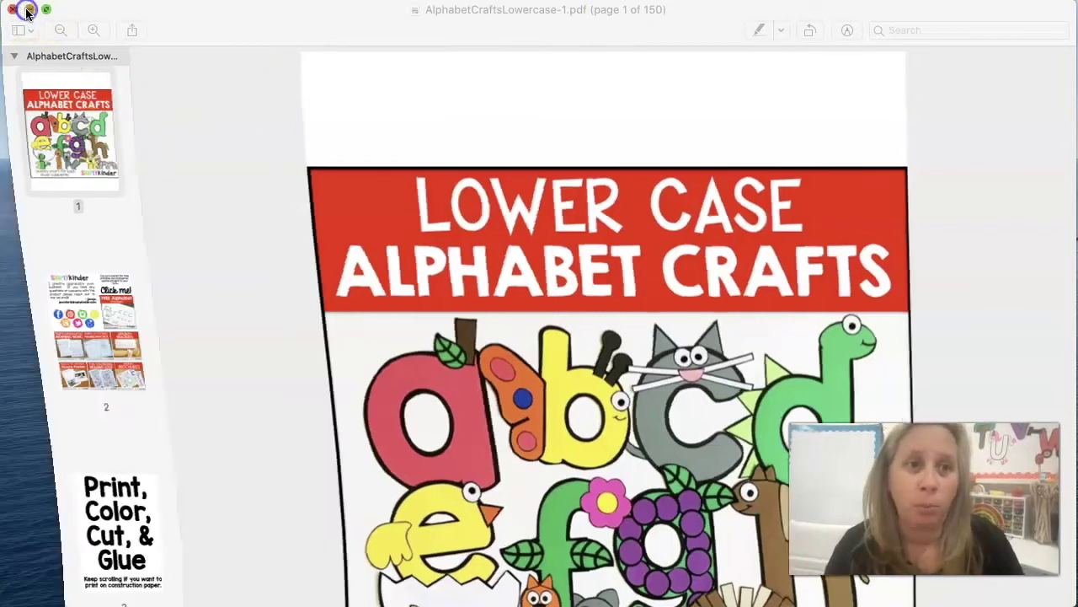
left_click(982, 81)
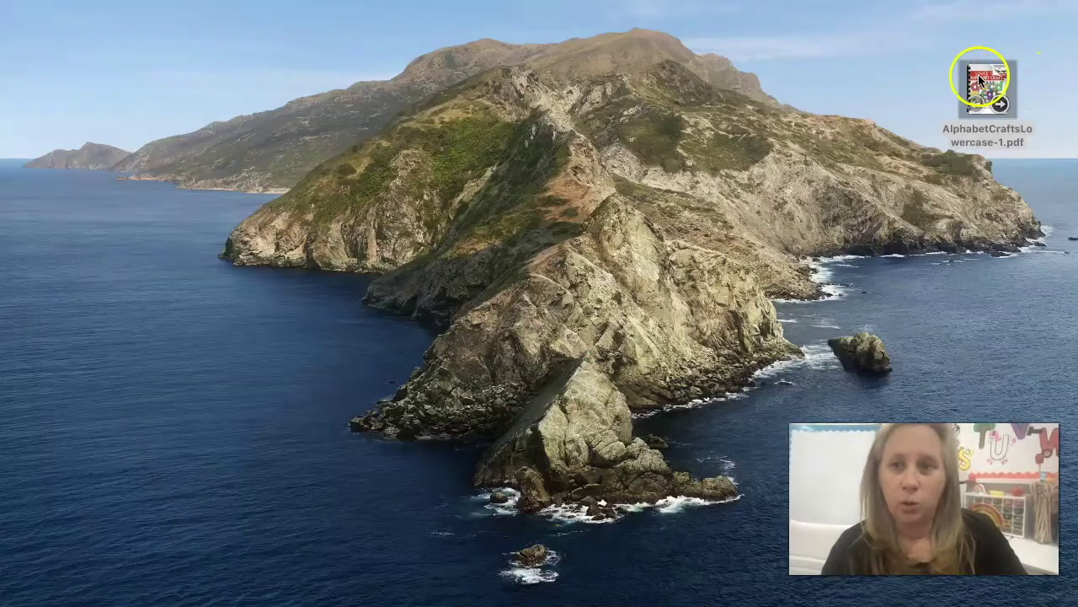
right_click(982, 81)
left_click(983, 80)
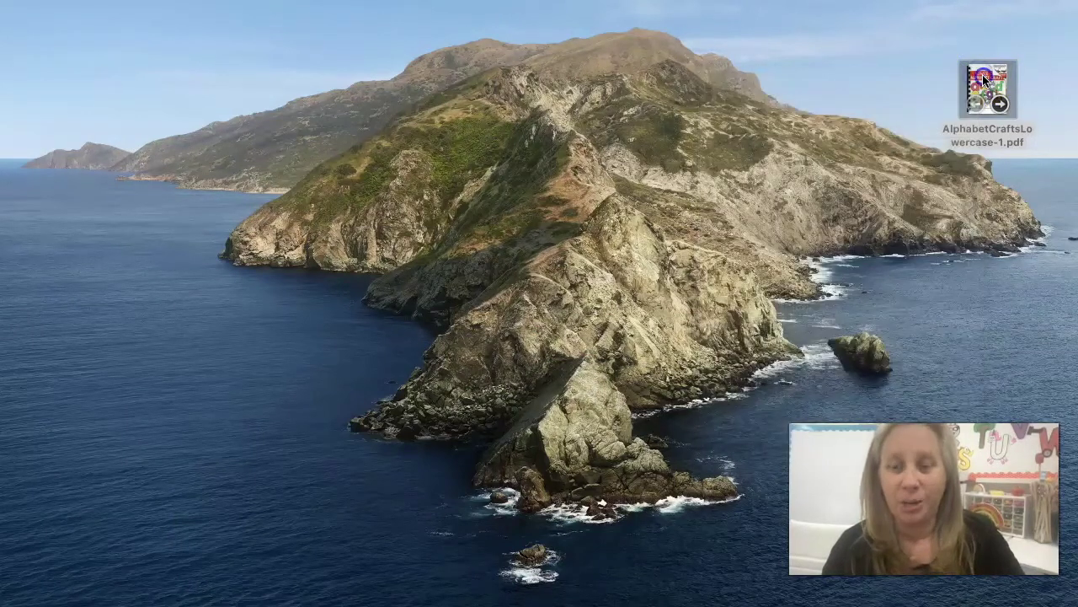
right_click(983, 80)
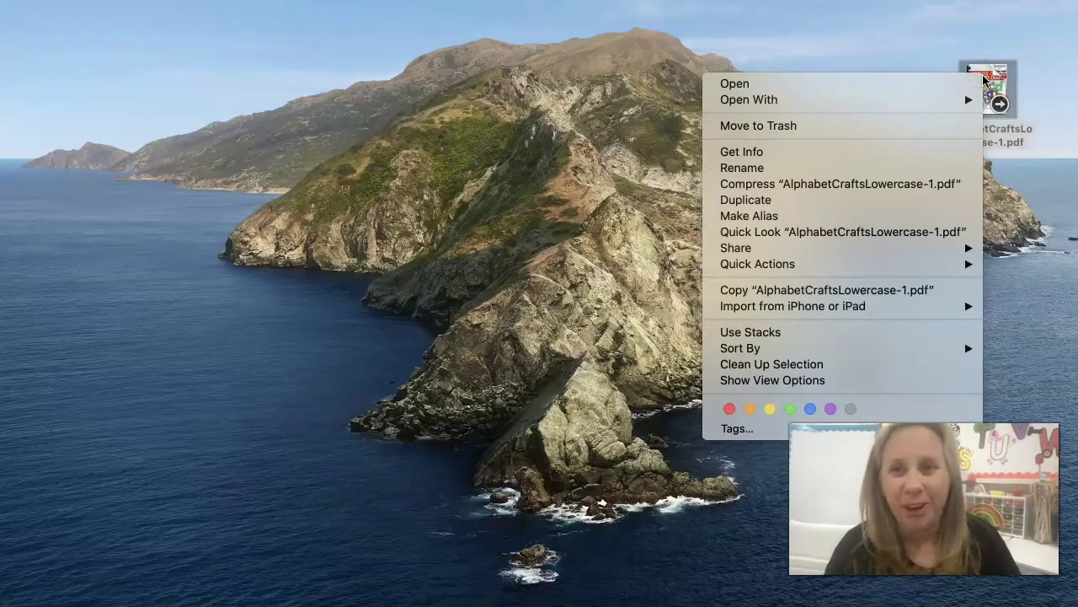
mouse_move(905, 99)
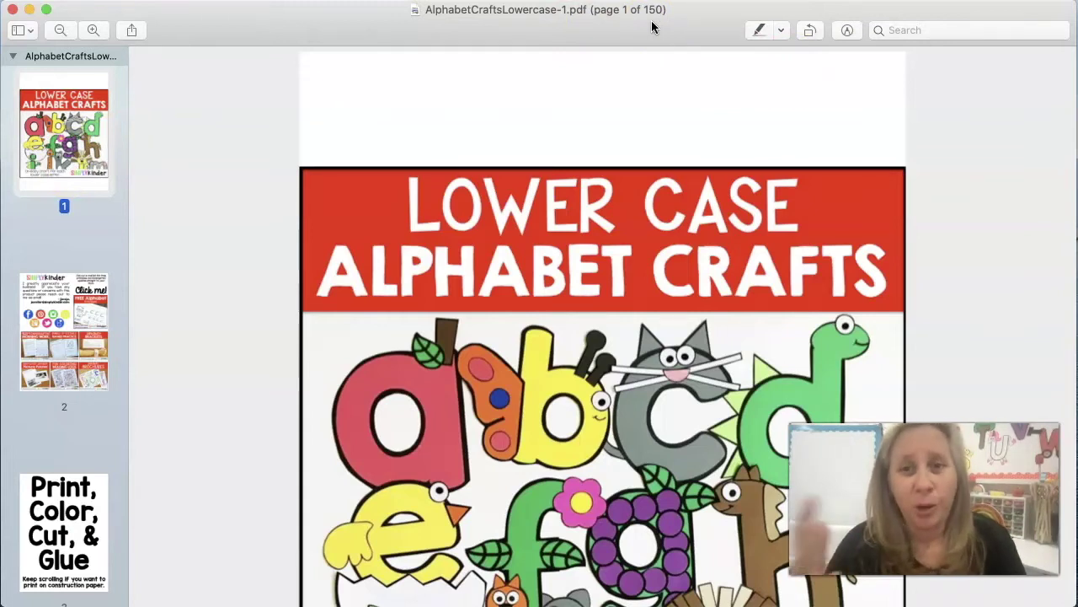
Scroll the thumbnails down to pages 5–7, showing the letter c and dinosaur d templates.
scroll(633, 266, "down", 2)
scroll(633, 267, "down", 2)
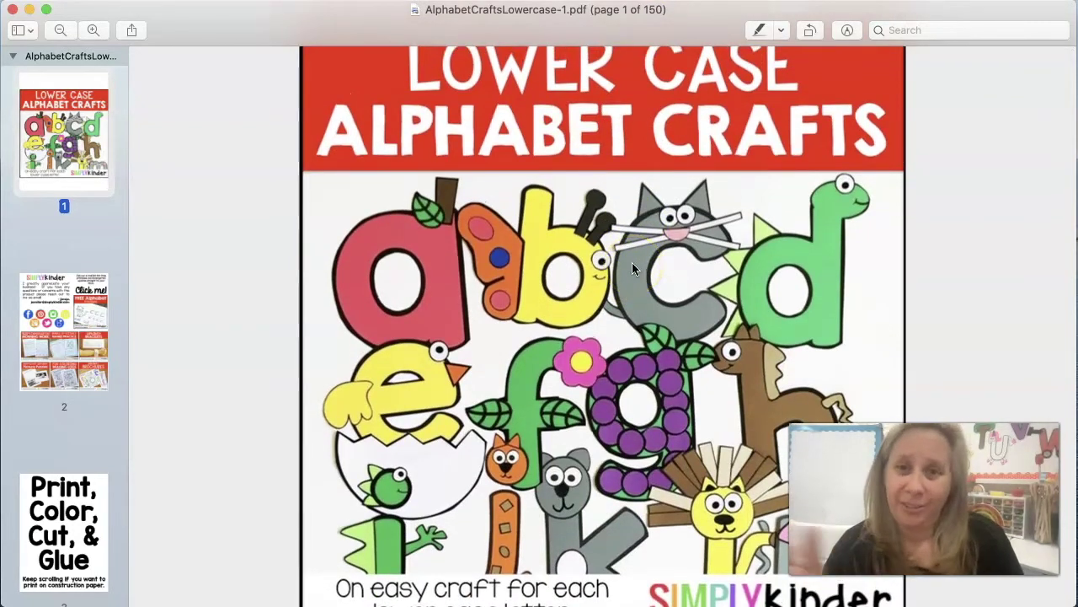
scroll(633, 268, "down", 2)
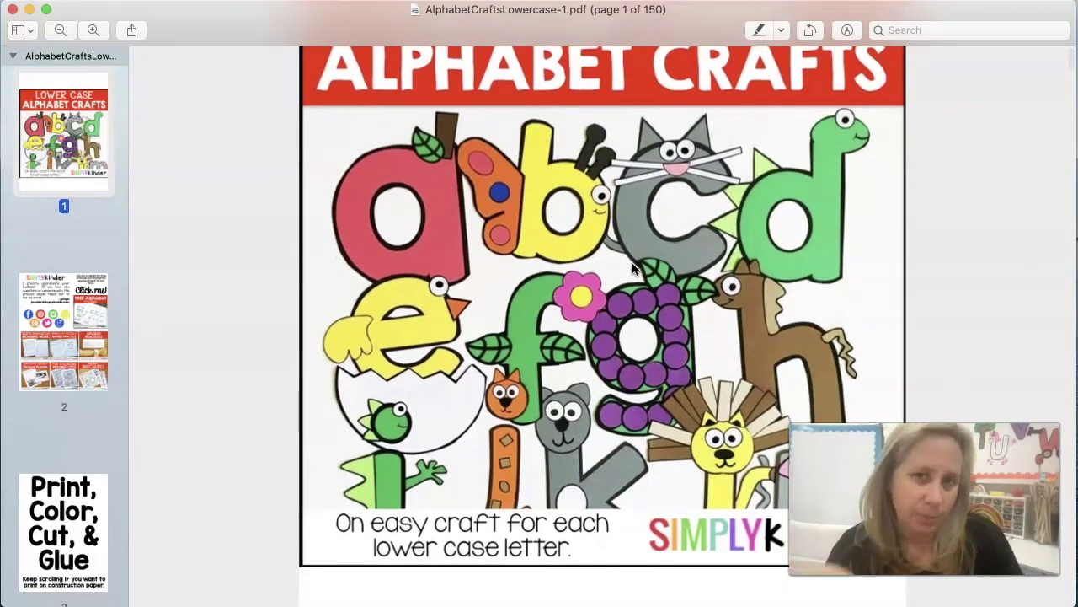
left_click(81, 407)
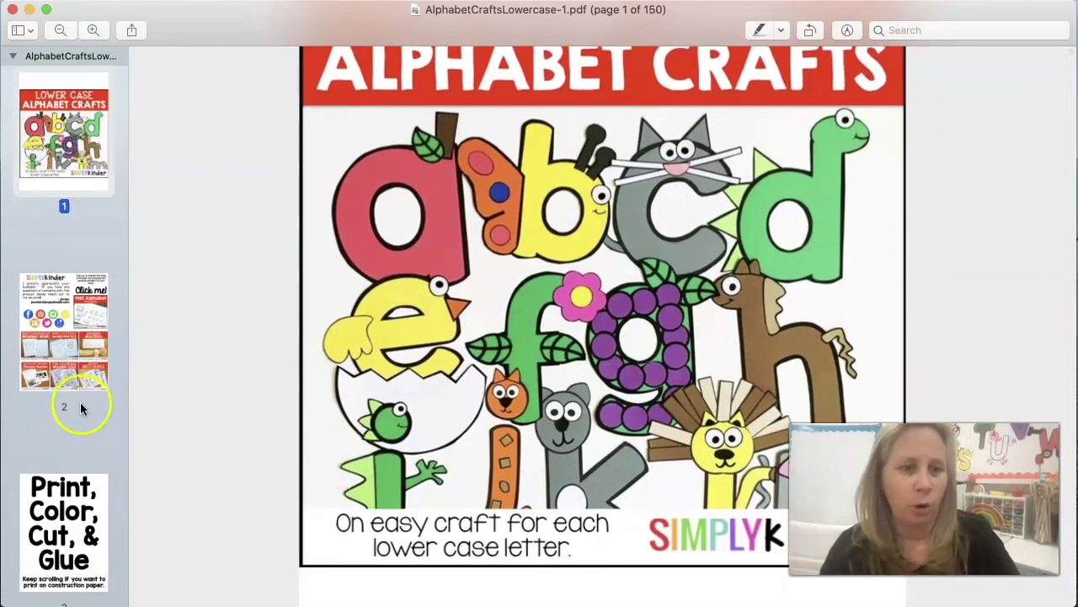
scroll(81, 408, "down", 1)
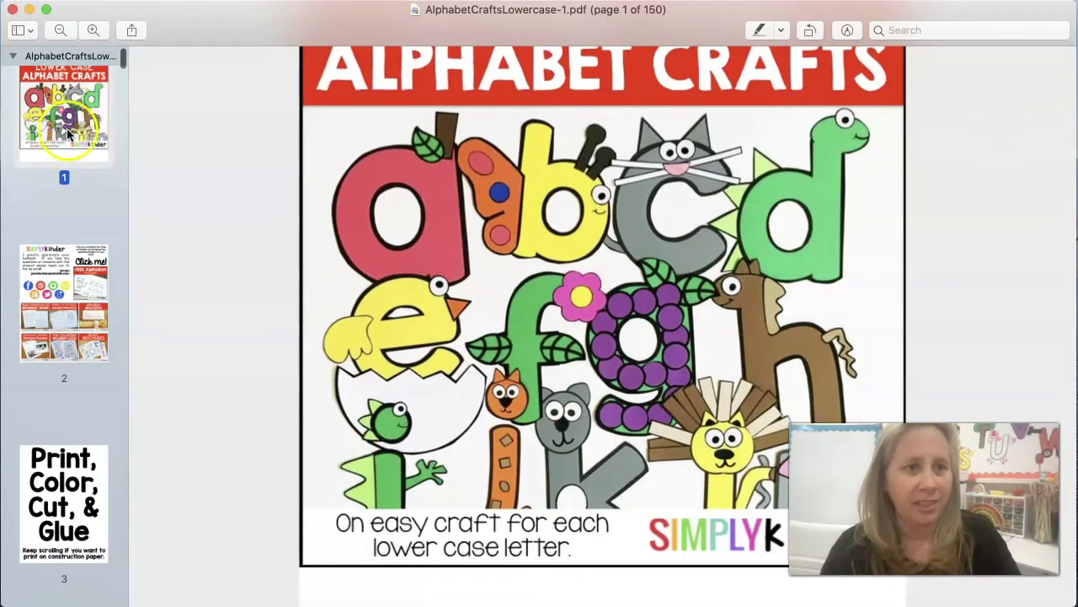
scroll(71, 236, "down", 3)
scroll(69, 255, "down", 9)
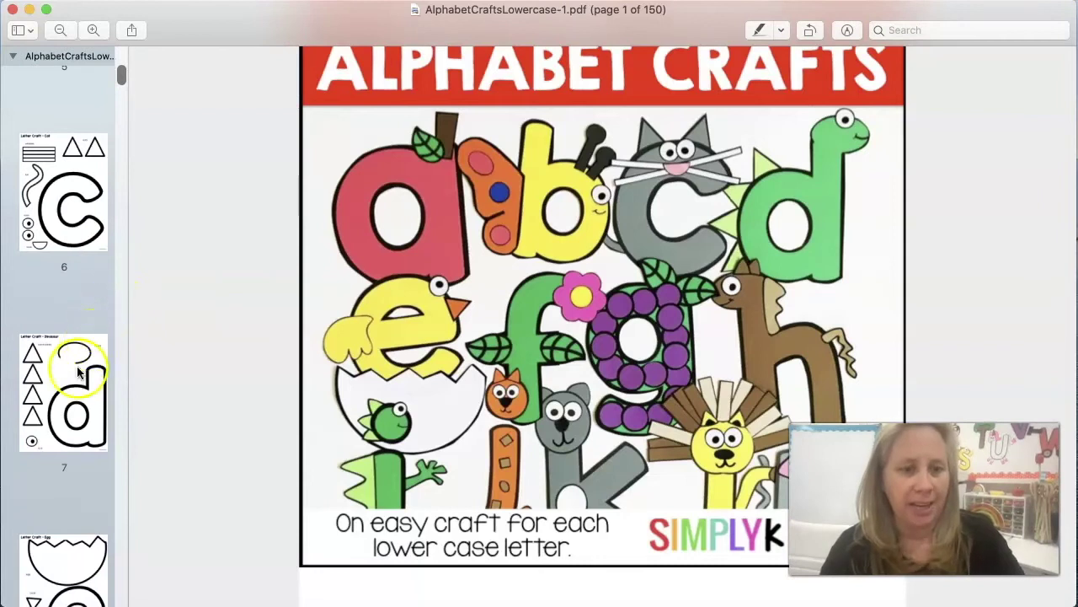
Select the page 7 dinosaur d thumbnail, briefly adding and then removing page 9.
left_click(57, 388)
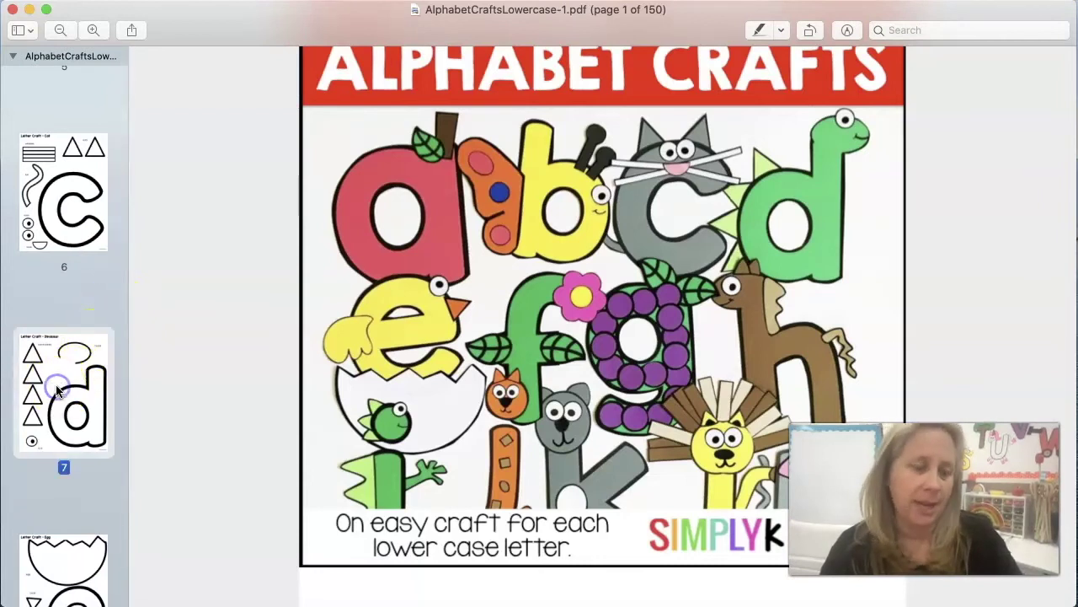
scroll(57, 388, "down", 4)
scroll(59, 390, "up", 1)
left_click(67, 202)
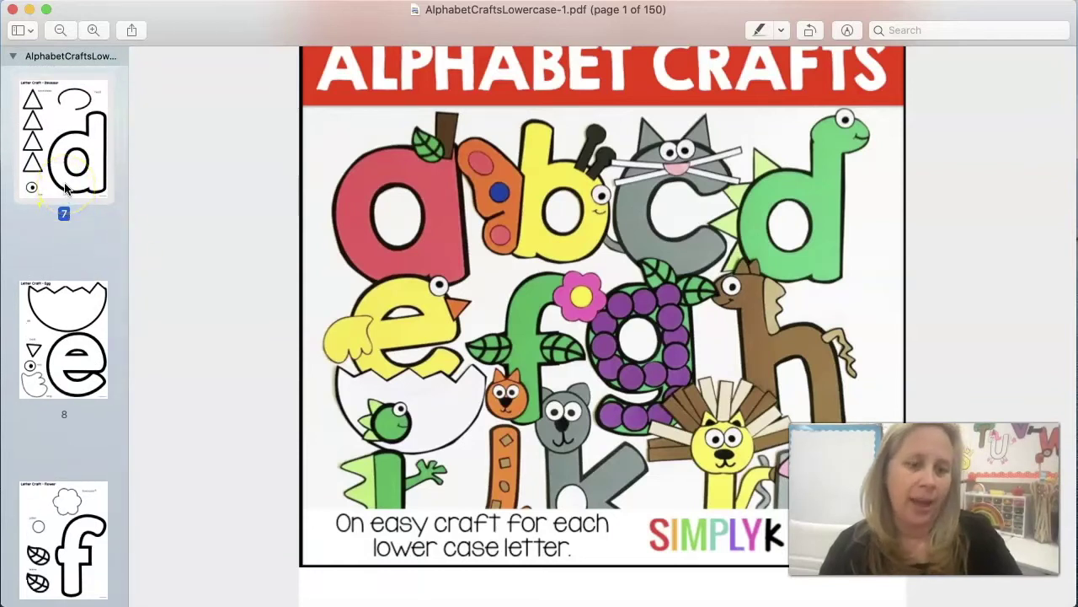
left_click(68, 503)
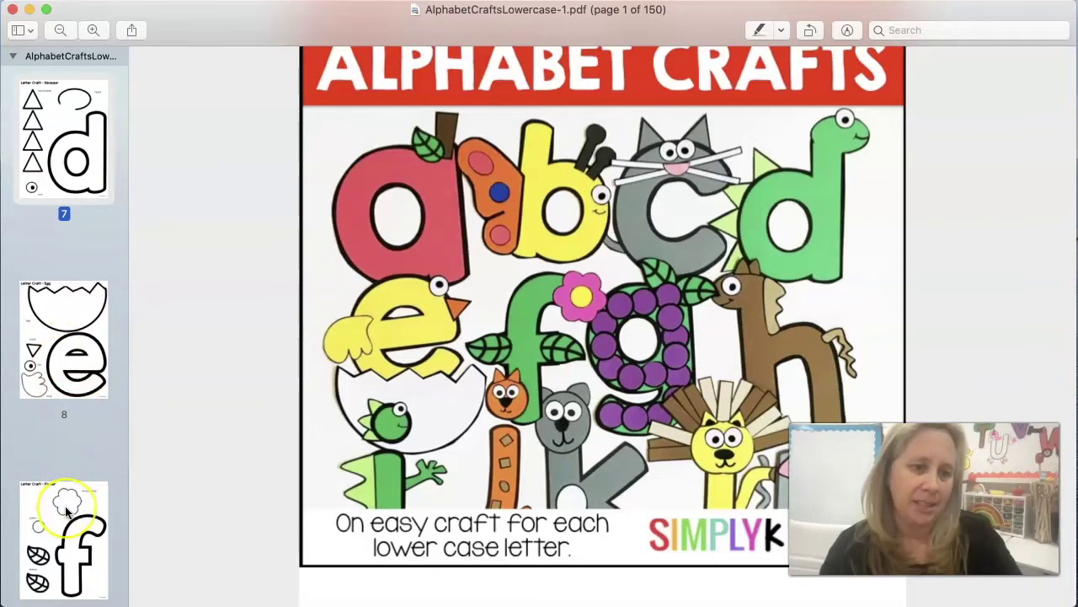
scroll(68, 510, "down", 1)
left_click(66, 510)
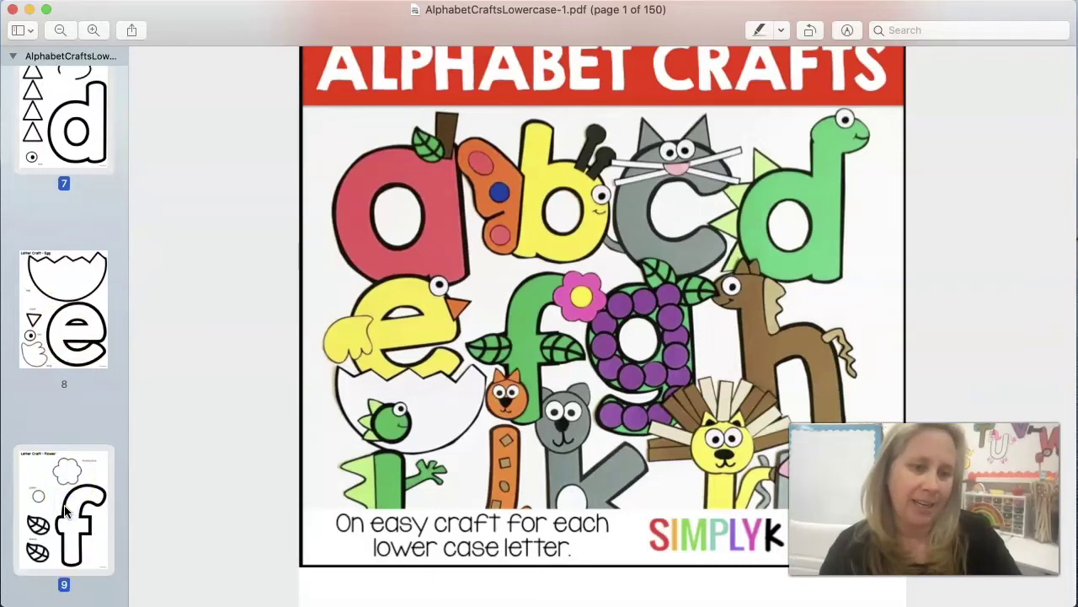
left_click(66, 510, "super")
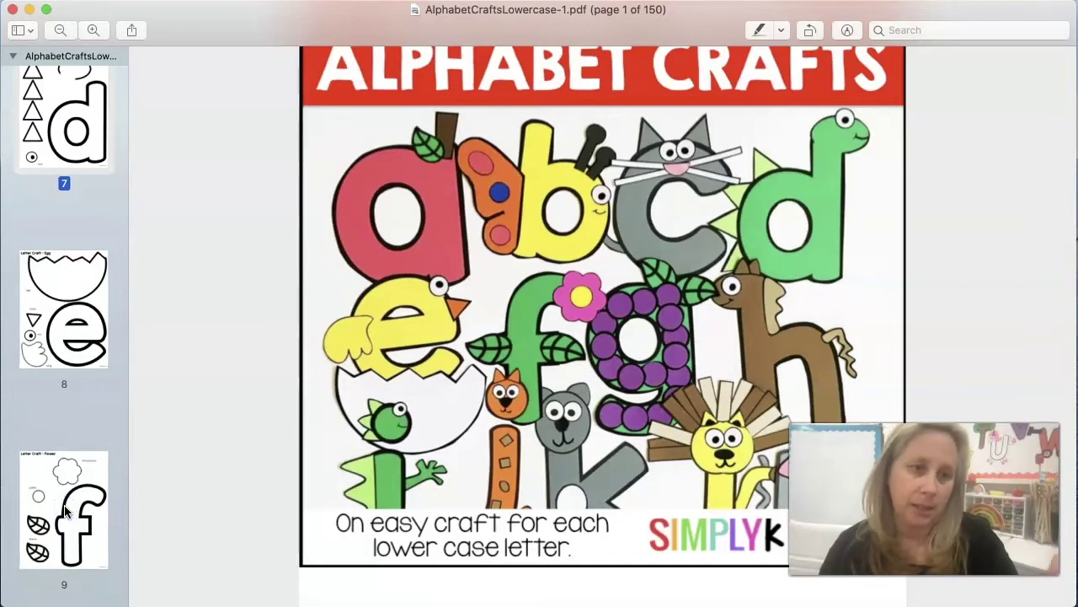
scroll(84, 112, "up", 5)
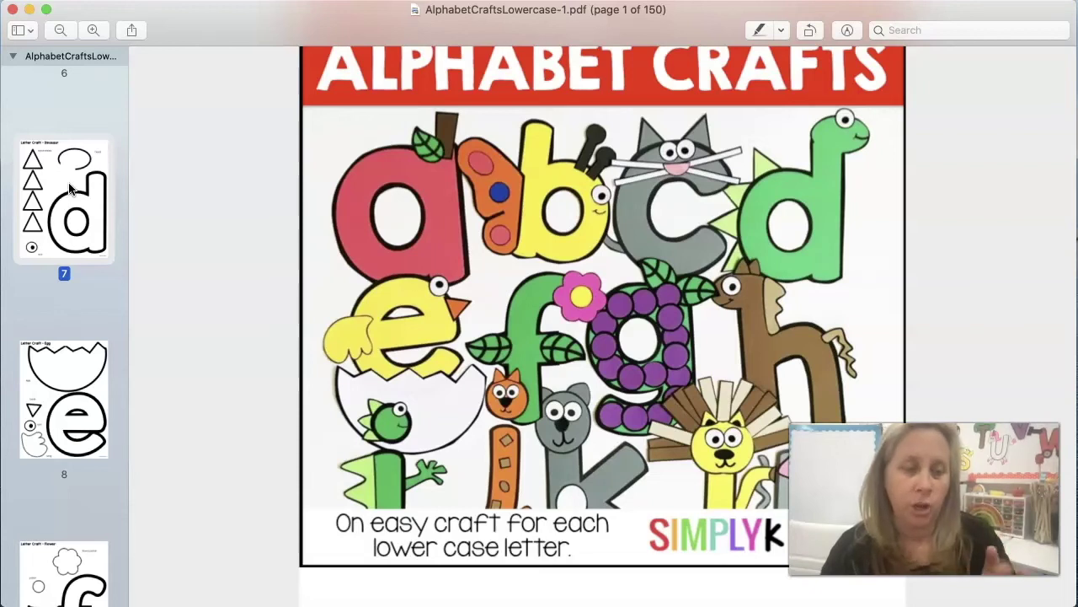
Add page 126, the coloured dinosaur d example, to the thumbnail selection.
scroll(69, 189, "down", 10)
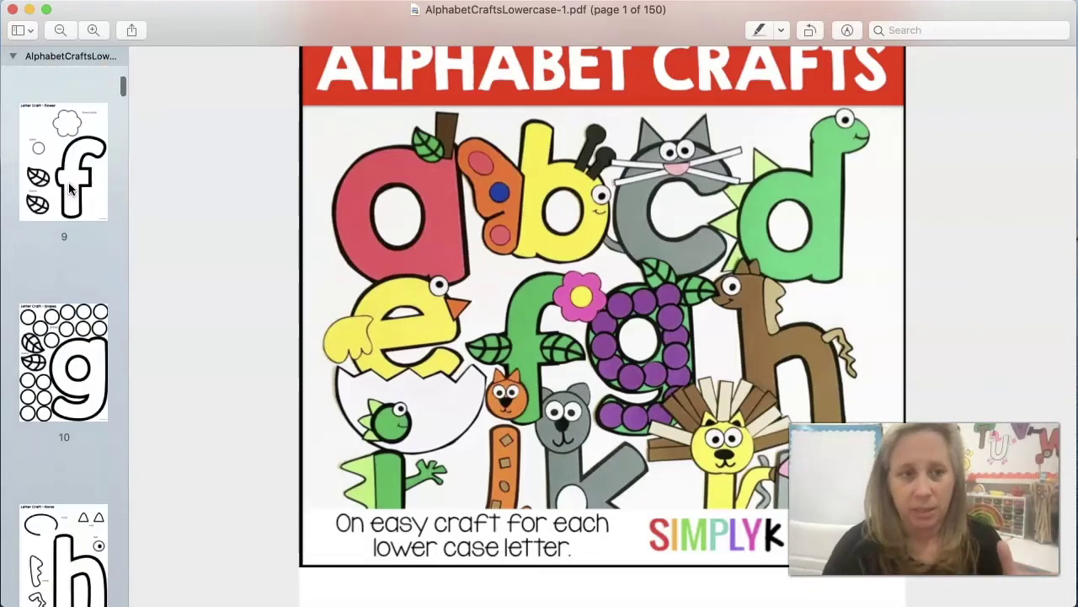
scroll(69, 189, "down", 20)
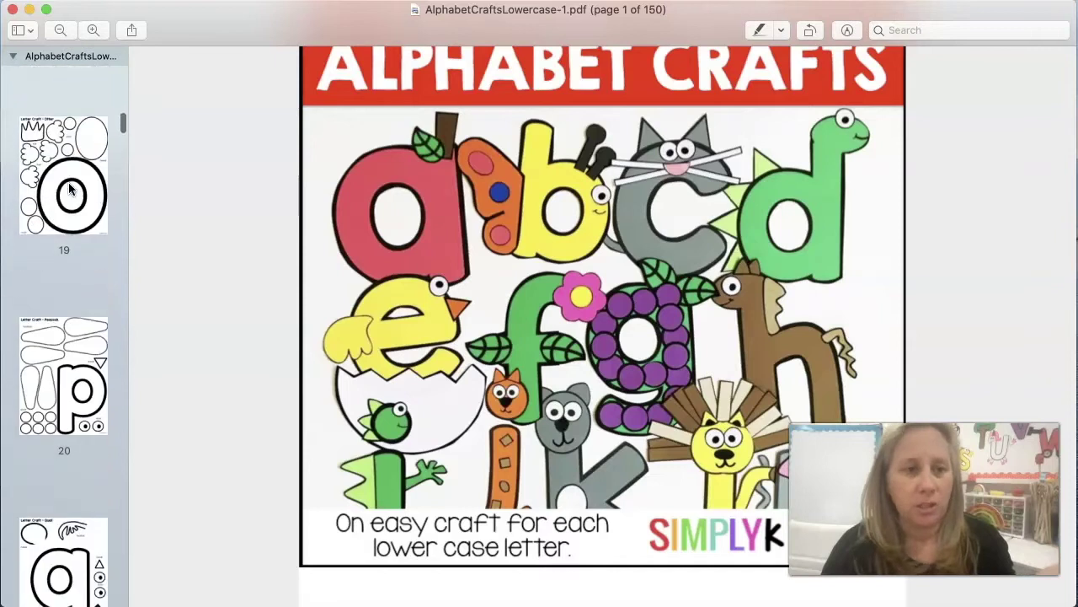
scroll(69, 189, "down", 20)
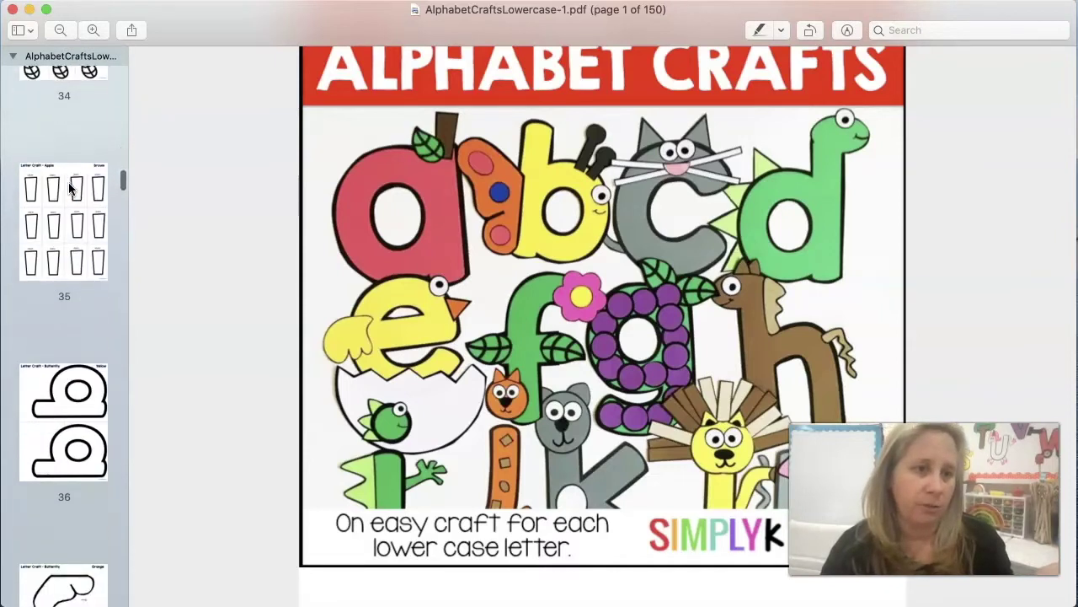
scroll(69, 189, "down", 18)
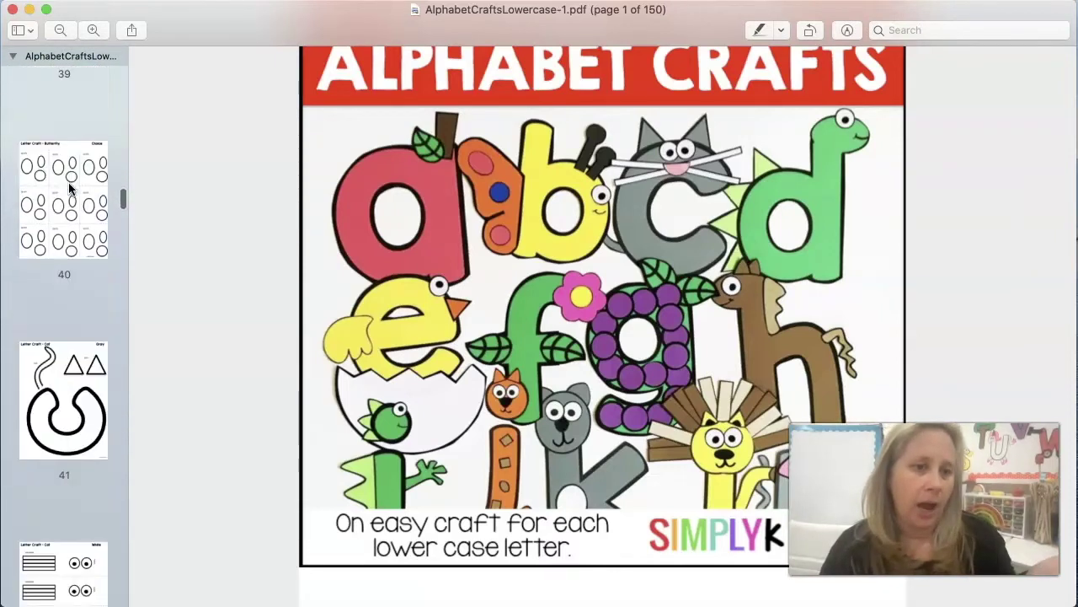
scroll(70, 189, "down", 10)
left_click(41, 351)
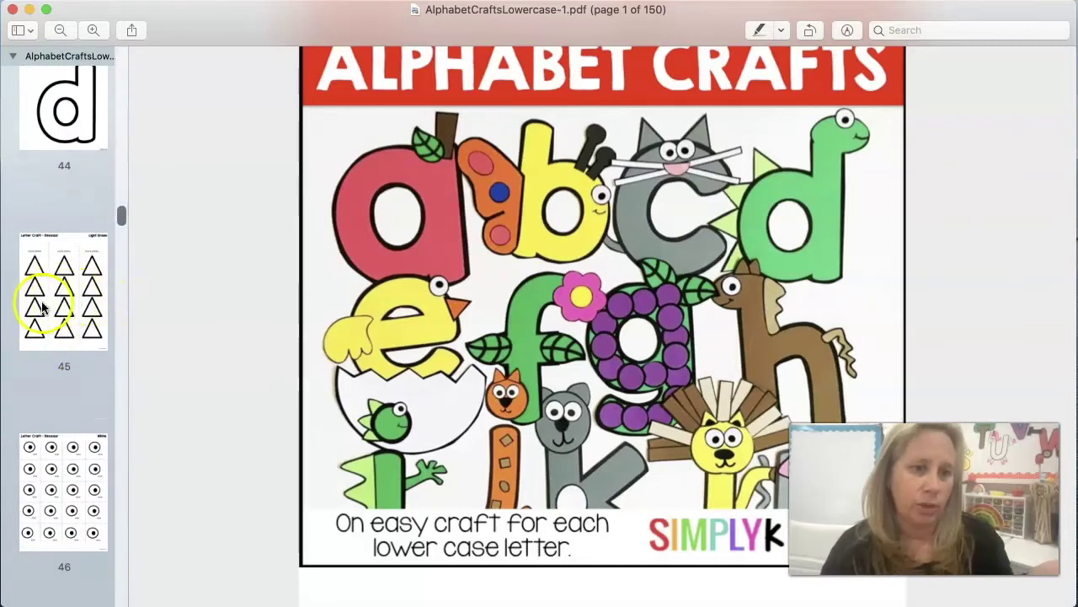
scroll(72, 417, "down", 3)
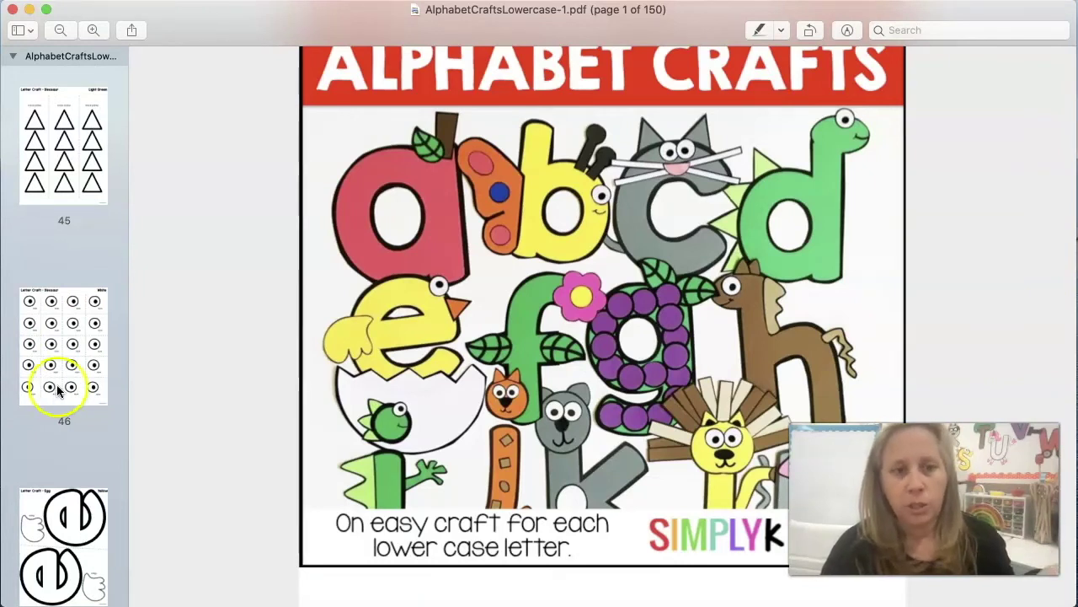
scroll(56, 399, "down", 5)
scroll(57, 385, "down", 15)
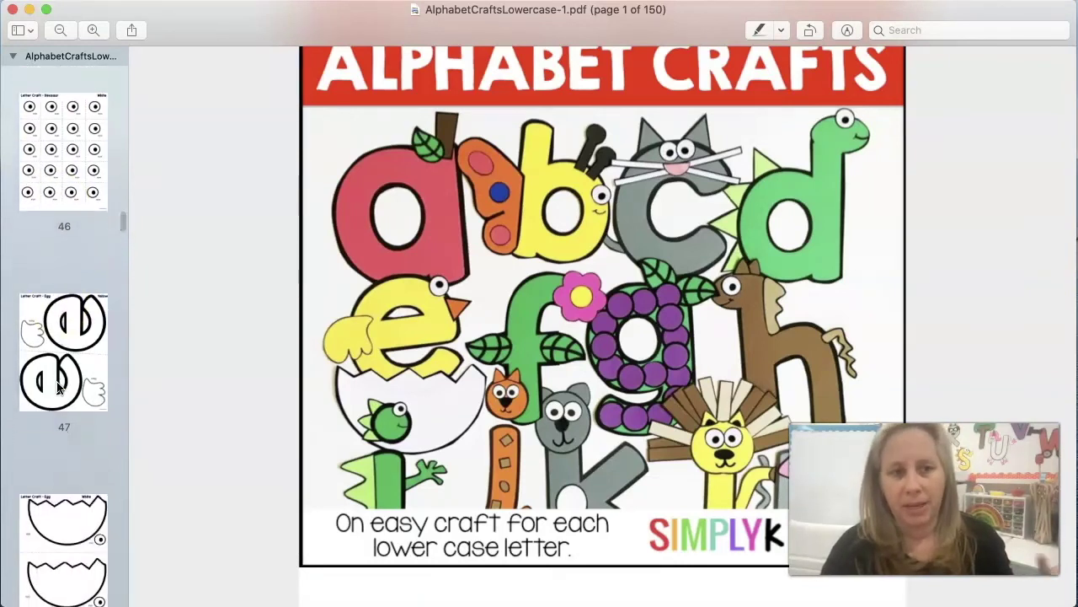
scroll(57, 385, "down", 20)
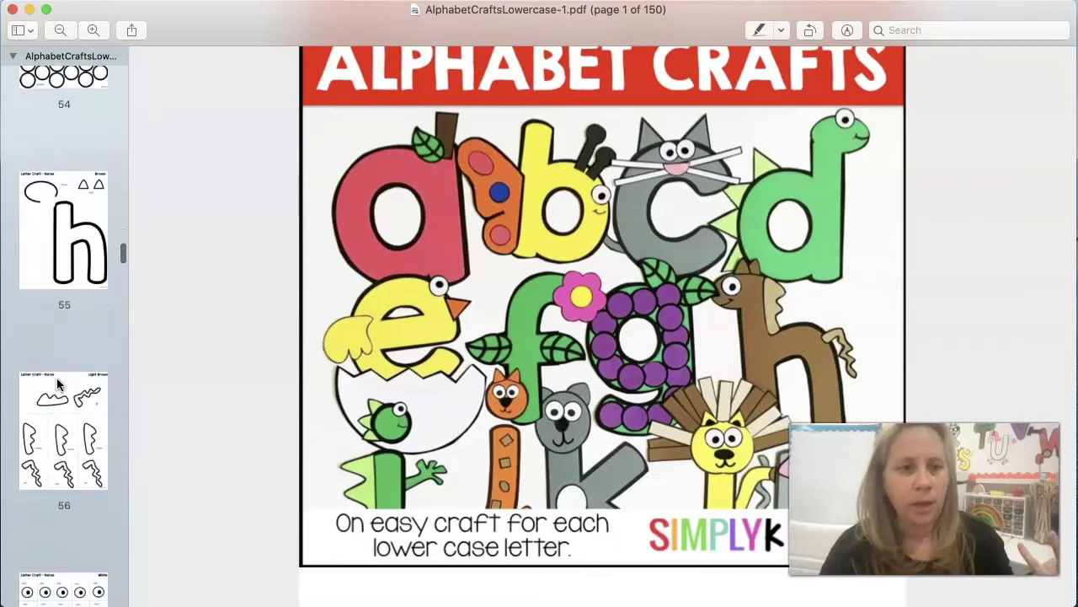
scroll(57, 385, "down", 20)
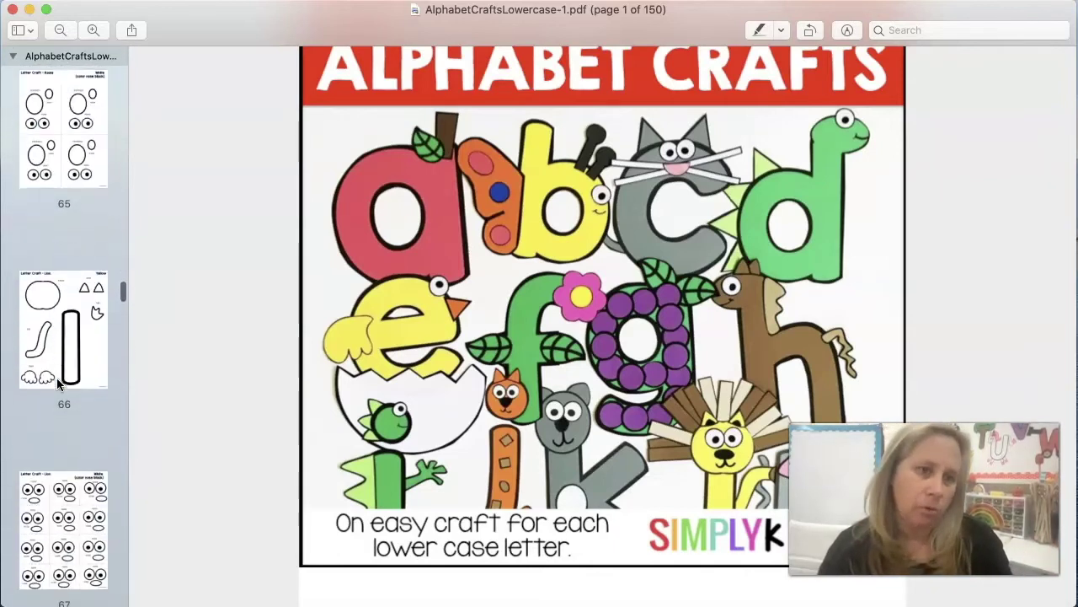
scroll(58, 385, "down", 20)
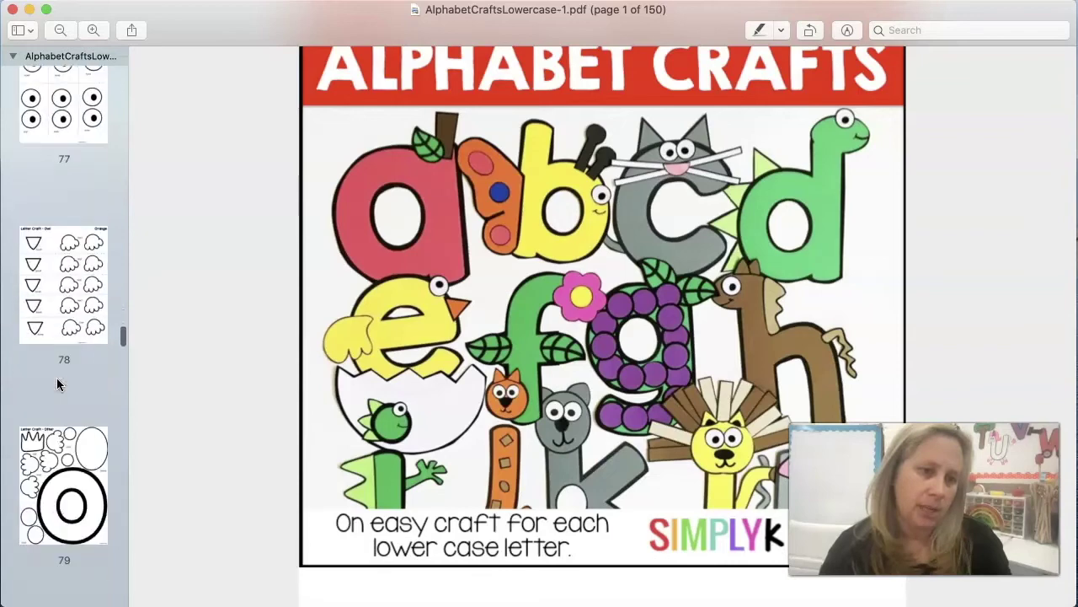
scroll(57, 381, "down", 20)
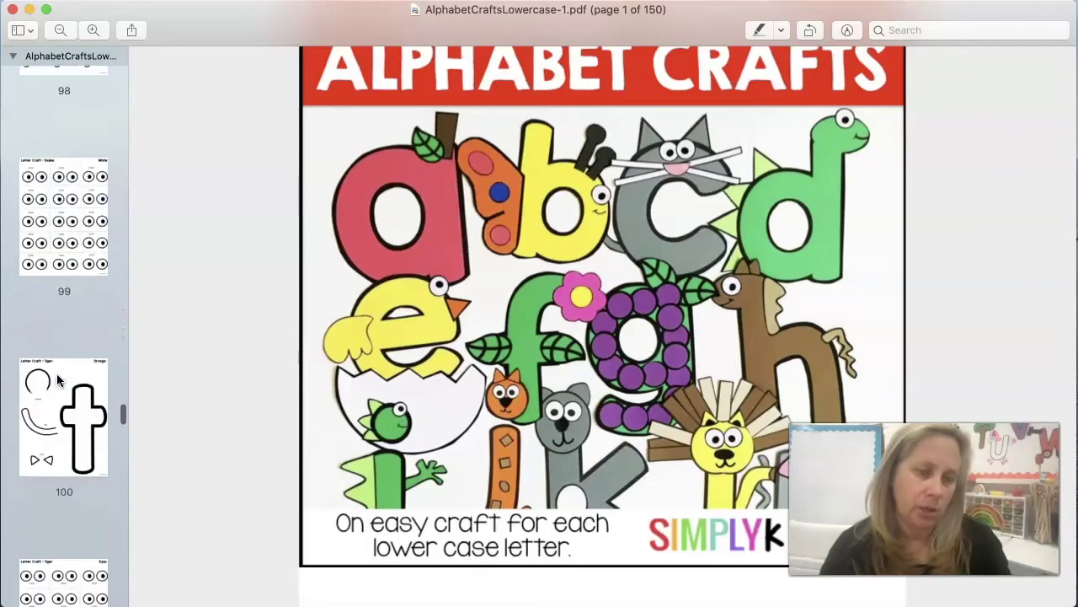
scroll(58, 371, "down", 15)
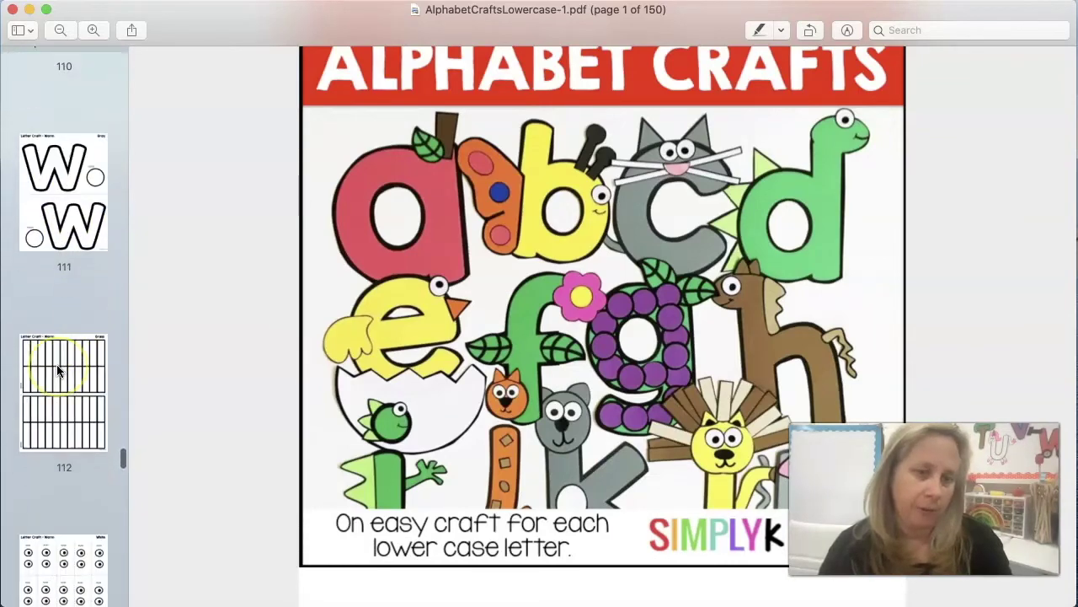
scroll(57, 359, "down", 12)
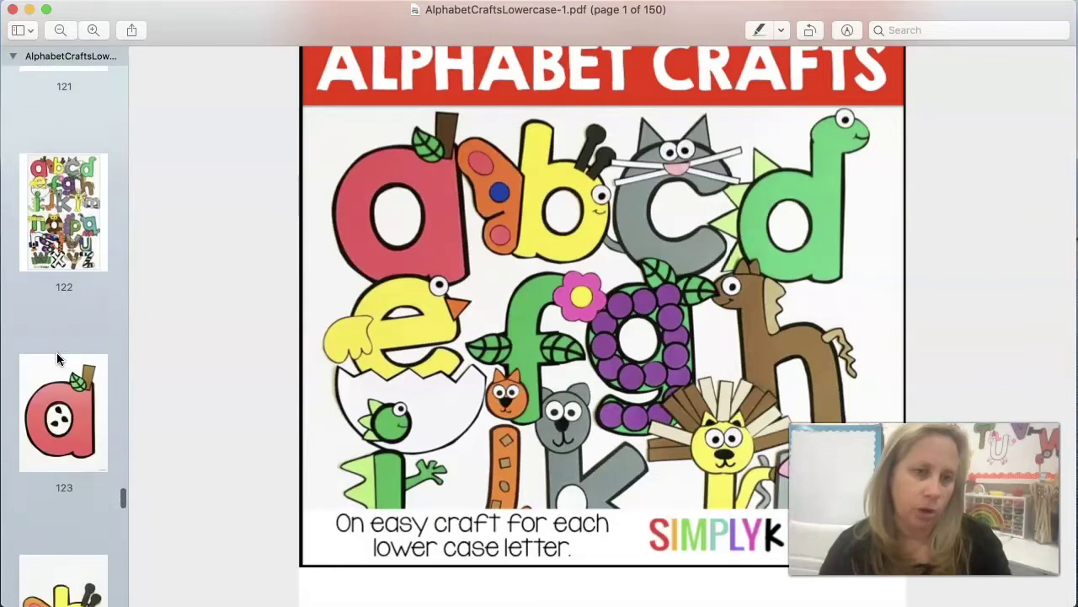
scroll(56, 352, "up", 2)
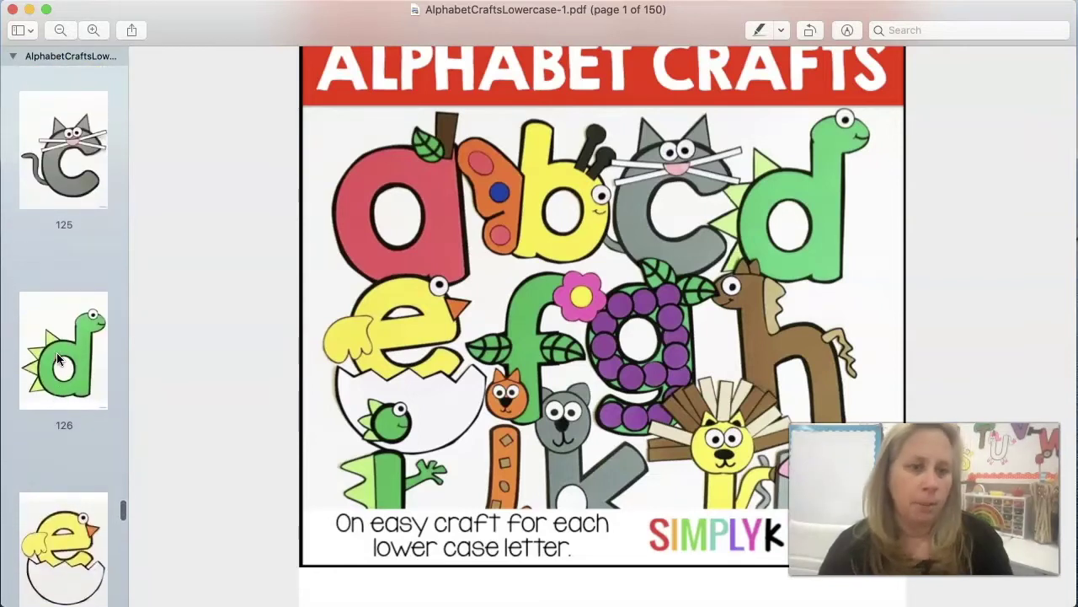
left_click(73, 346)
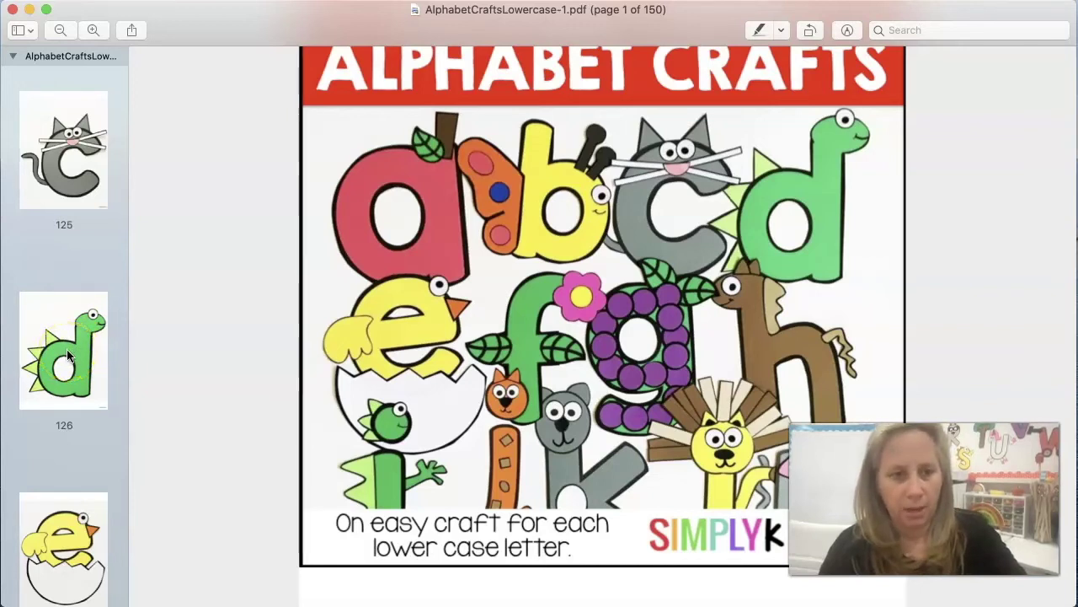
left_click(67, 356)
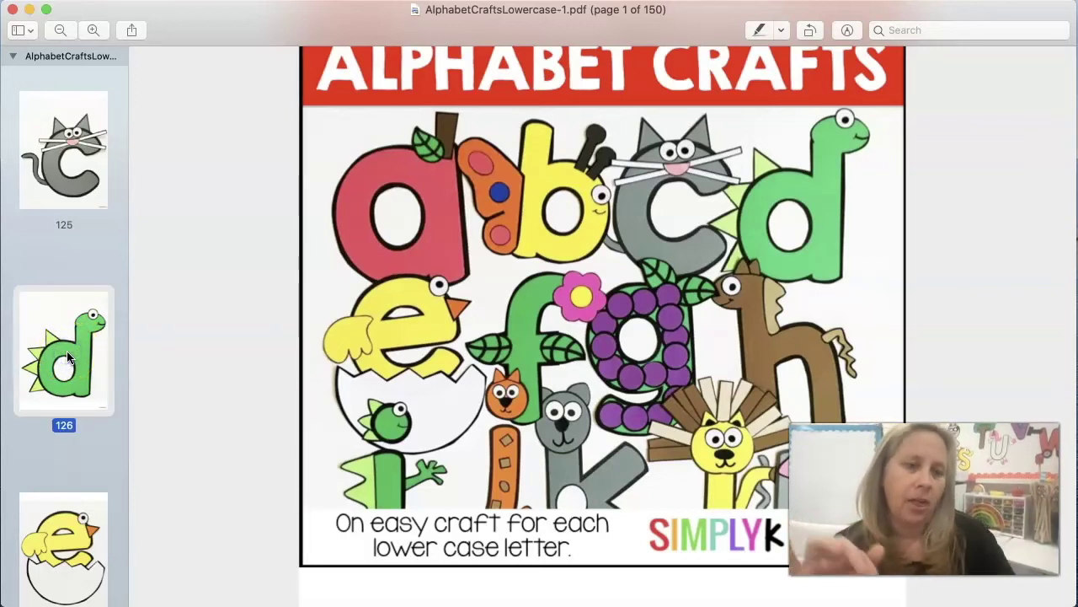
Add the final page 150 to the selection, then scroll back up the thumbnails.
scroll(67, 349, "down", 10)
left_click(68, 342)
scroll(68, 341, "down", 20)
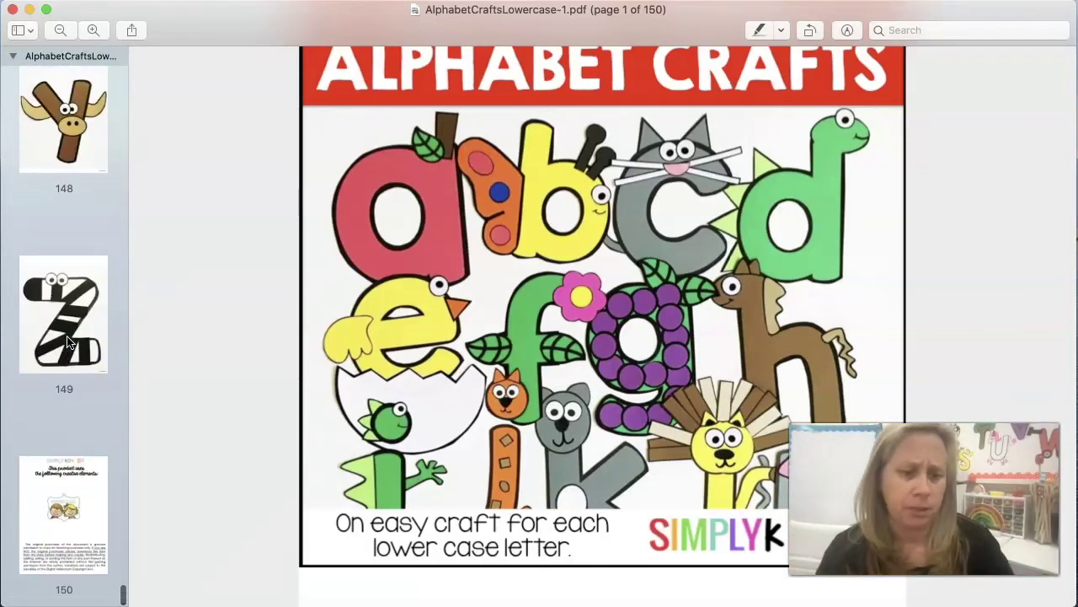
left_click(57, 525)
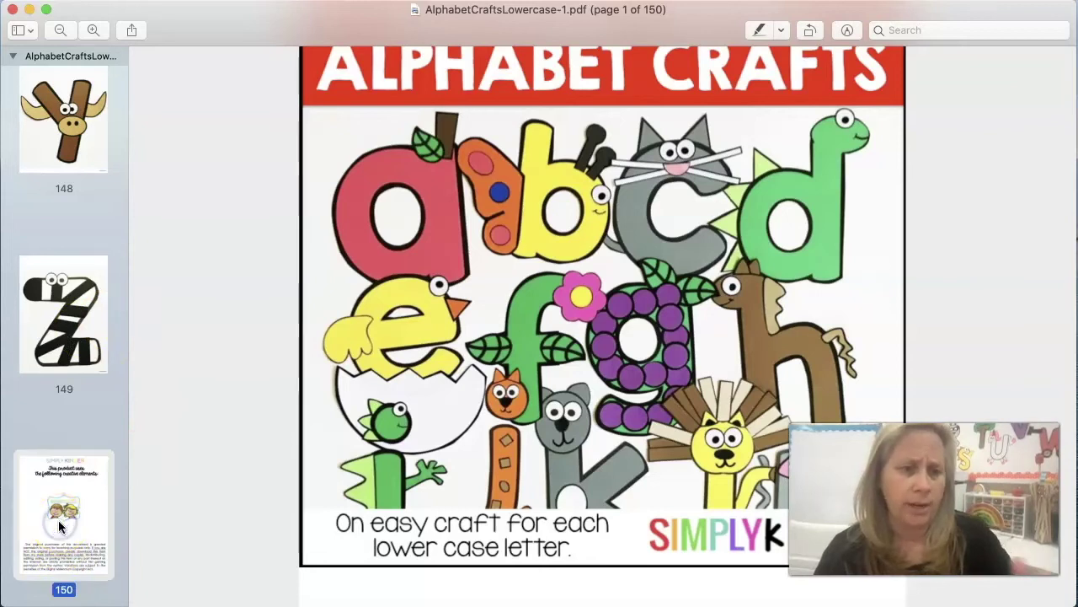
scroll(58, 522, "up", 3)
scroll(58, 522, "up", 3)
scroll(58, 522, "down", 3)
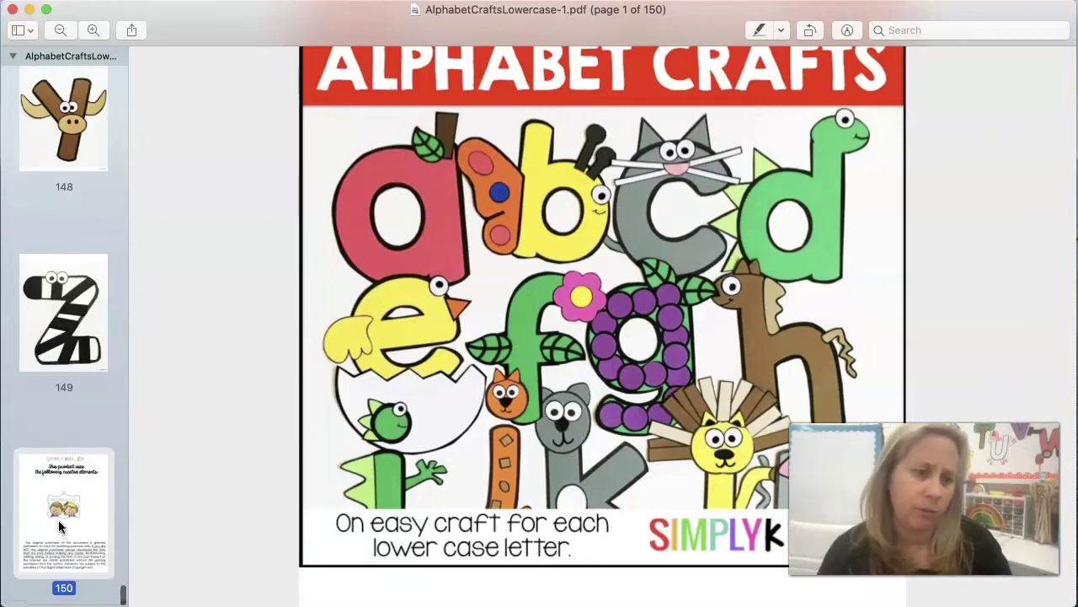
scroll(58, 522, "up", 4)
scroll(59, 526, "down", 2)
scroll(59, 527, "up", 10)
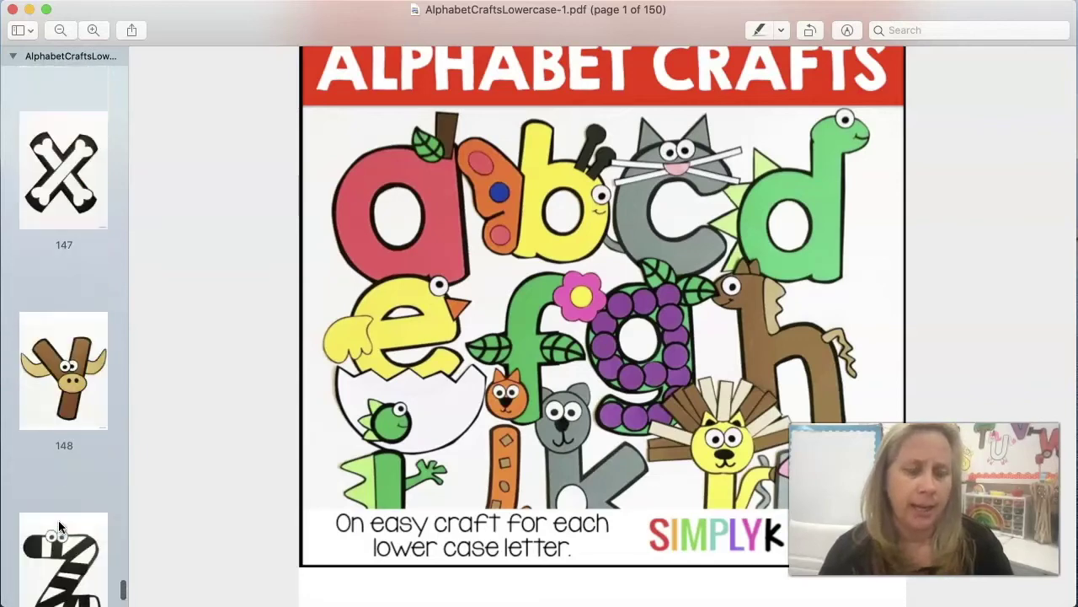
scroll(58, 526, "up", 20)
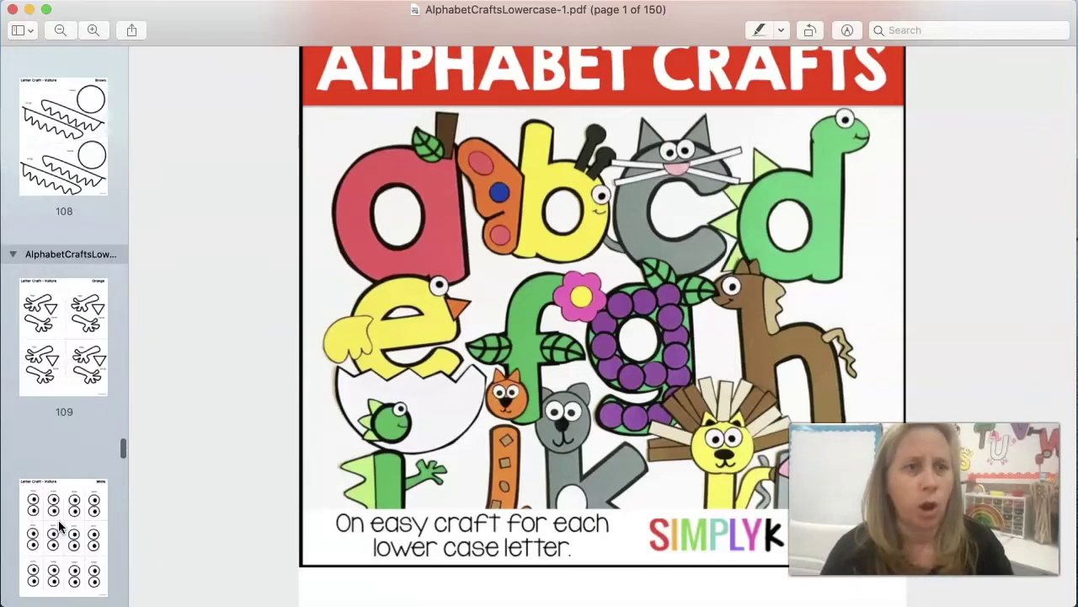
scroll(59, 296, "up", 20)
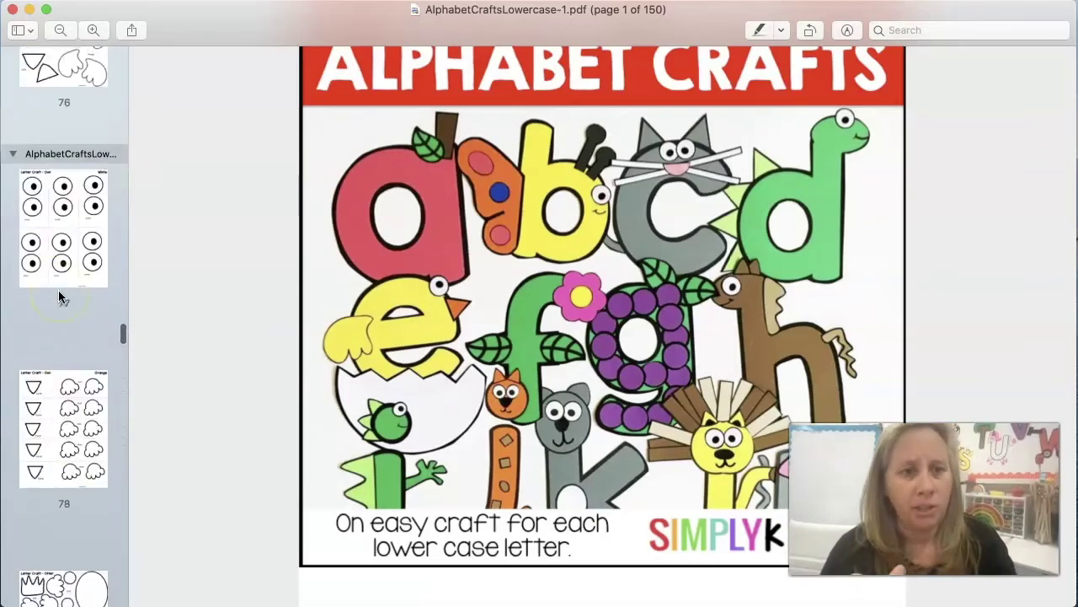
scroll(59, 297, "up", 20)
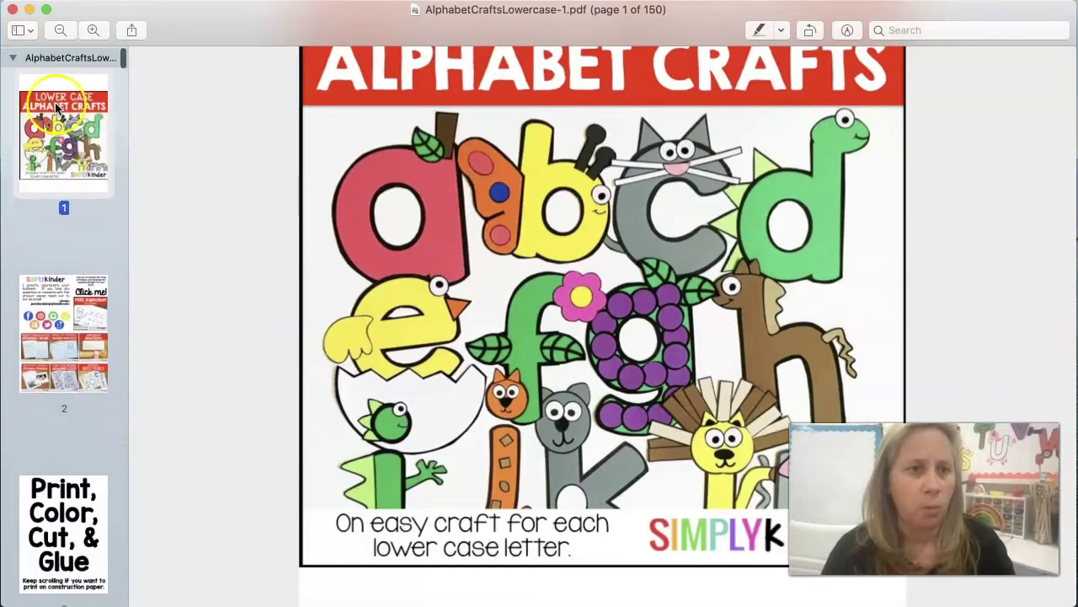
Try printing Selected Pages in Sidebar, find 4 pages including the cover, and cancel.
left_click(51, 0)
mouse_move(85, 0)
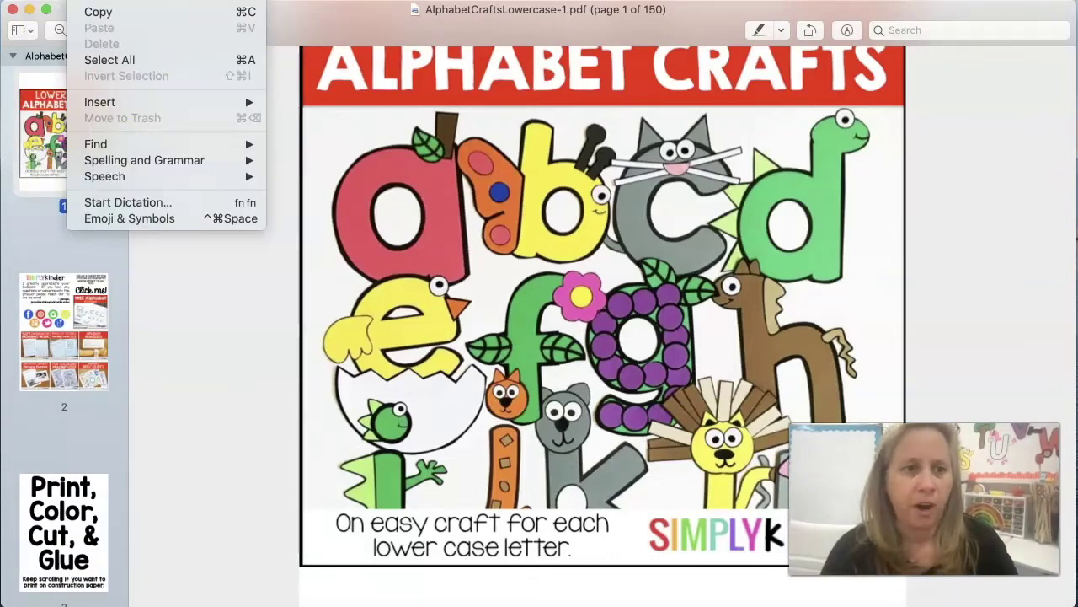
mouse_move(51, 0)
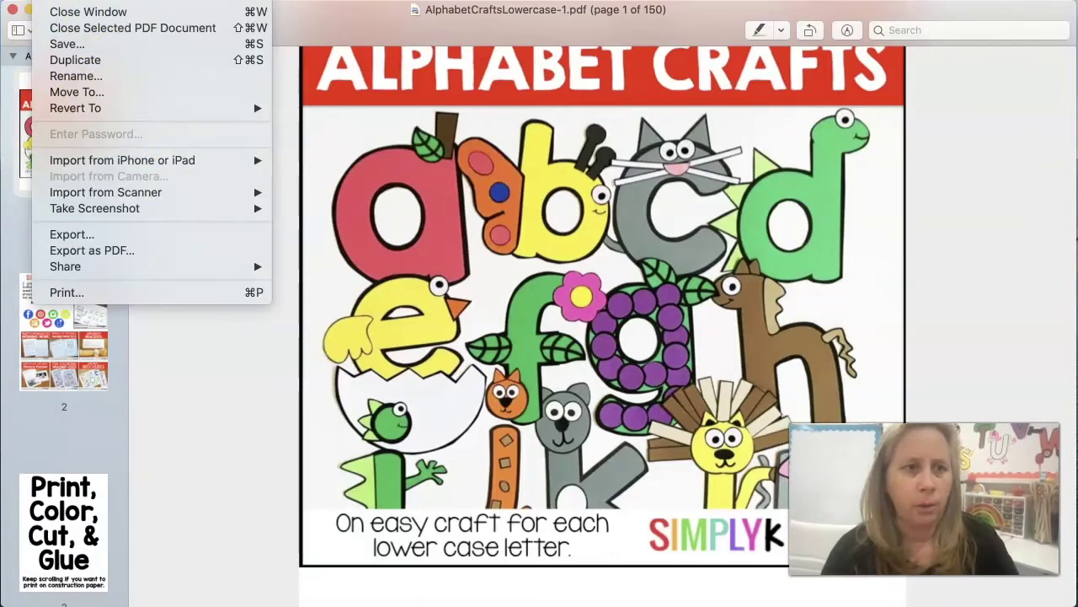
left_click(57, 292)
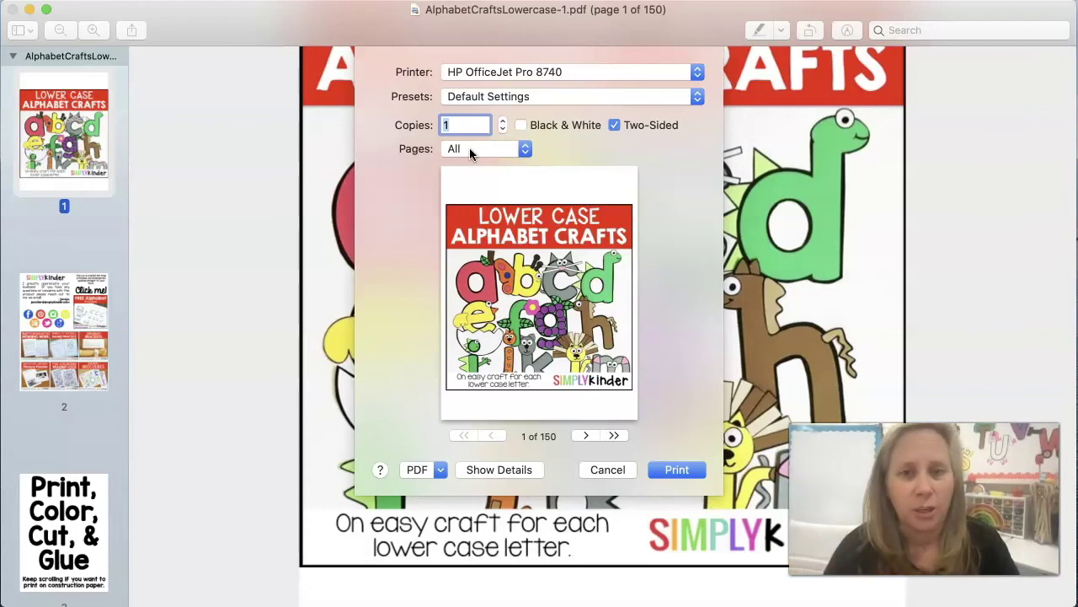
left_click(474, 148)
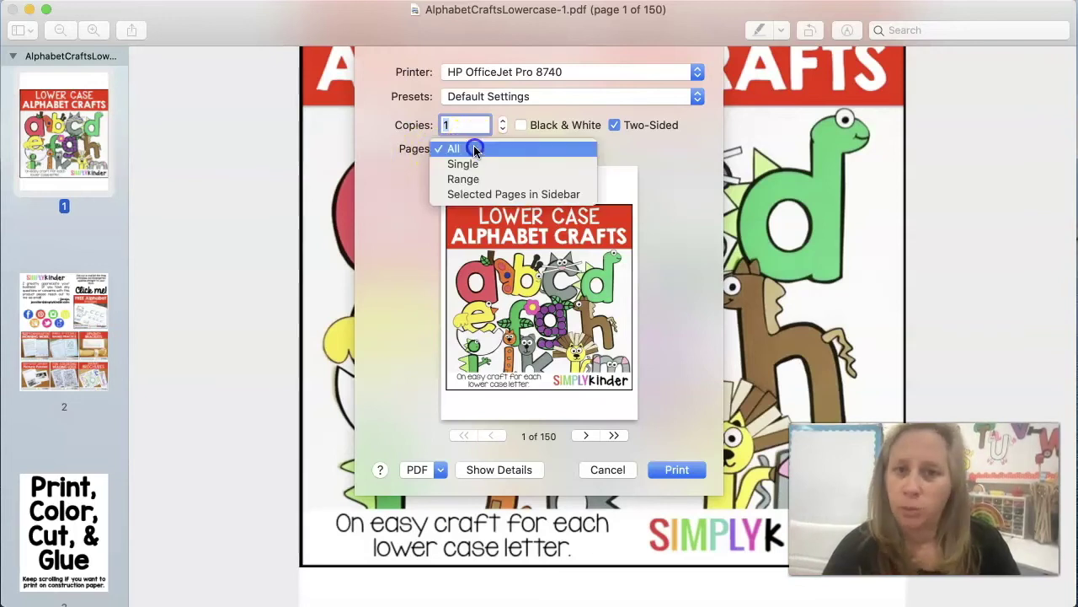
left_click(489, 195)
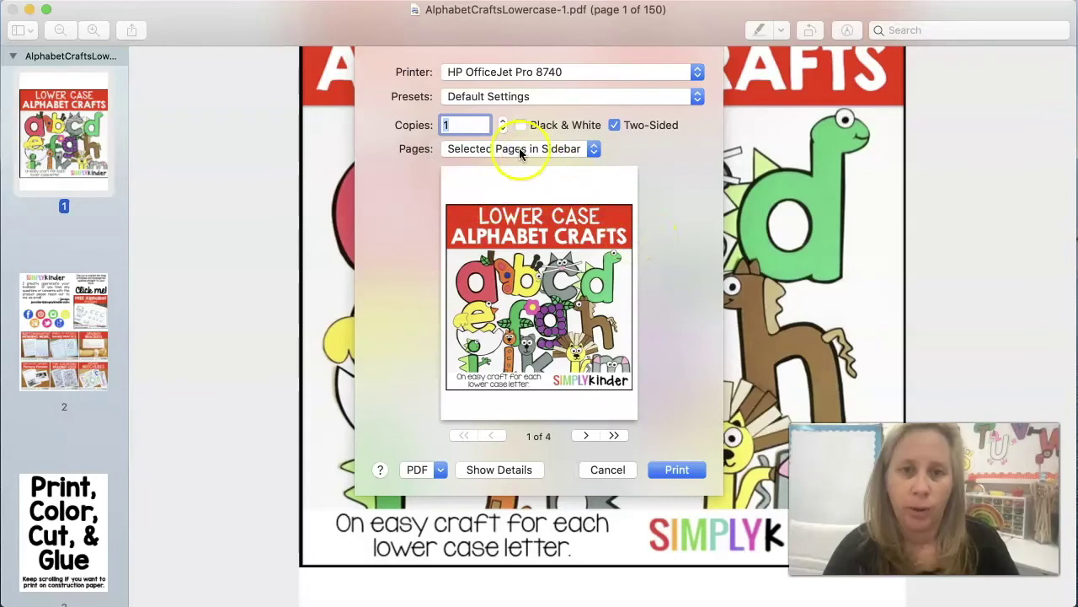
left_click(519, 149)
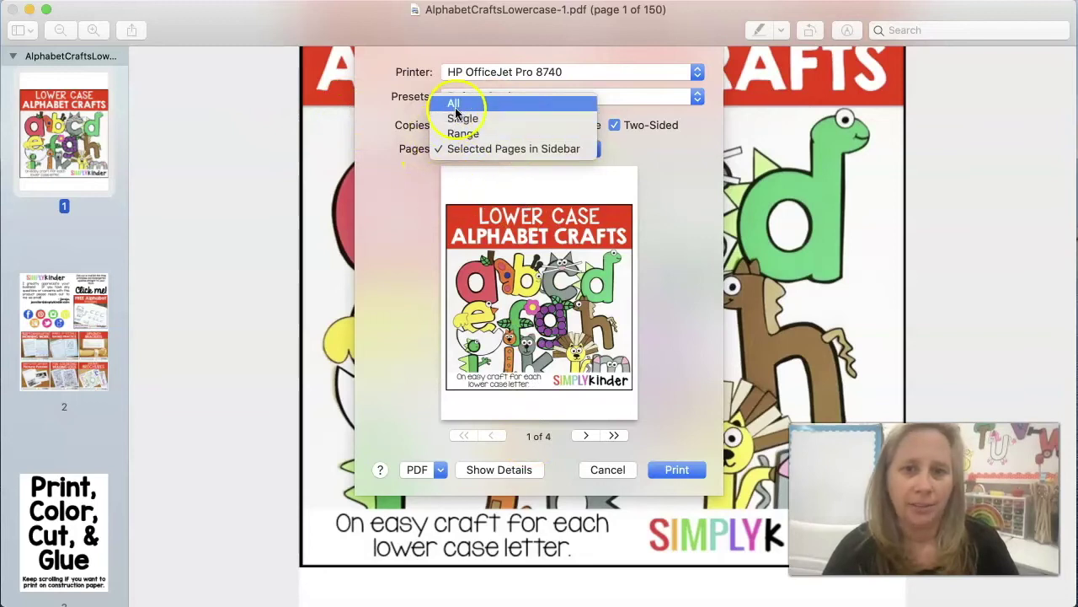
left_click(608, 469)
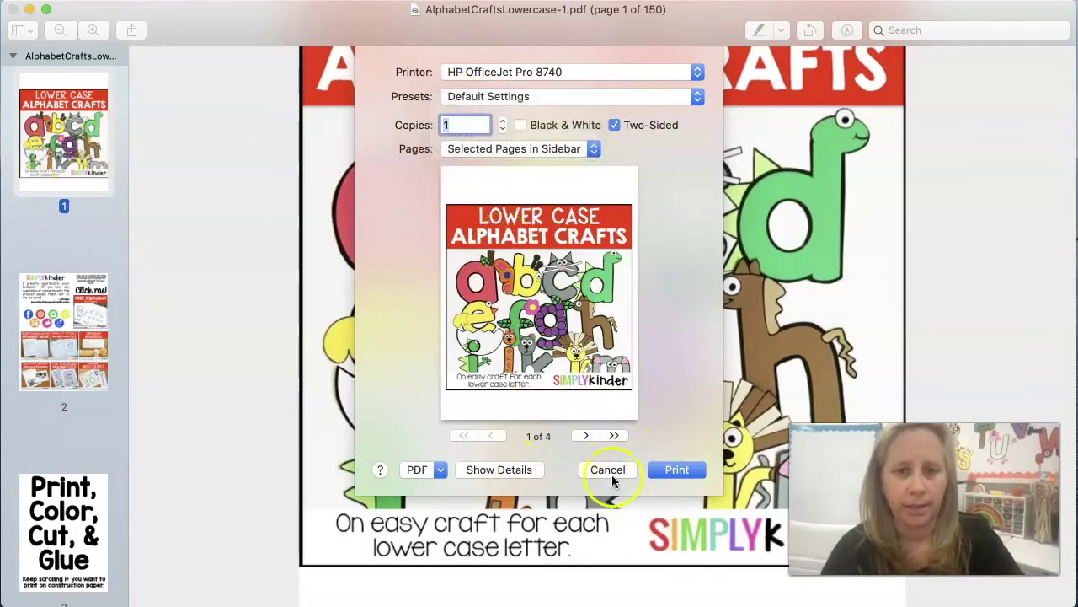
left_click(608, 469)
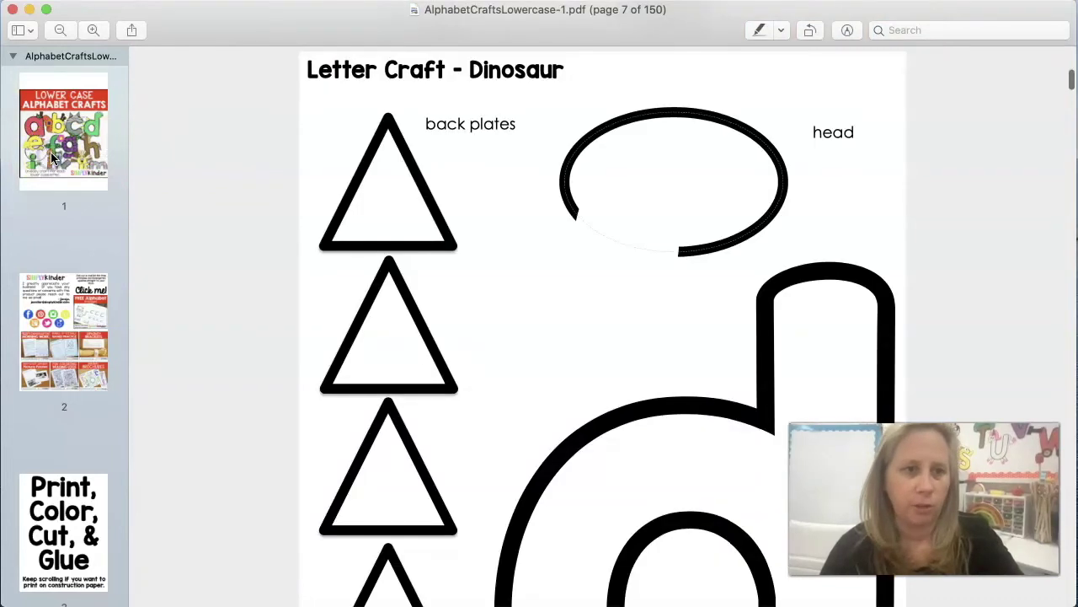
Print again with Pages set to Selected Pages in Sidebar, covering the 3 dinosaur pages.
left_click(118, 0)
left_click(84, 0)
mouse_move(50, 0)
left_click(69, 291)
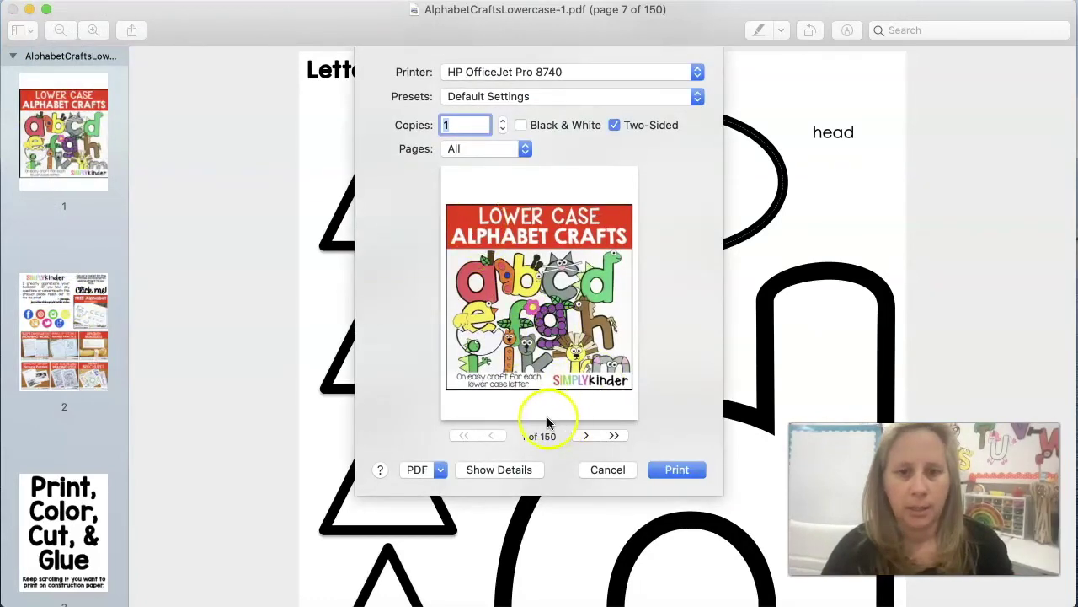
left_click(459, 149)
left_click(446, 194)
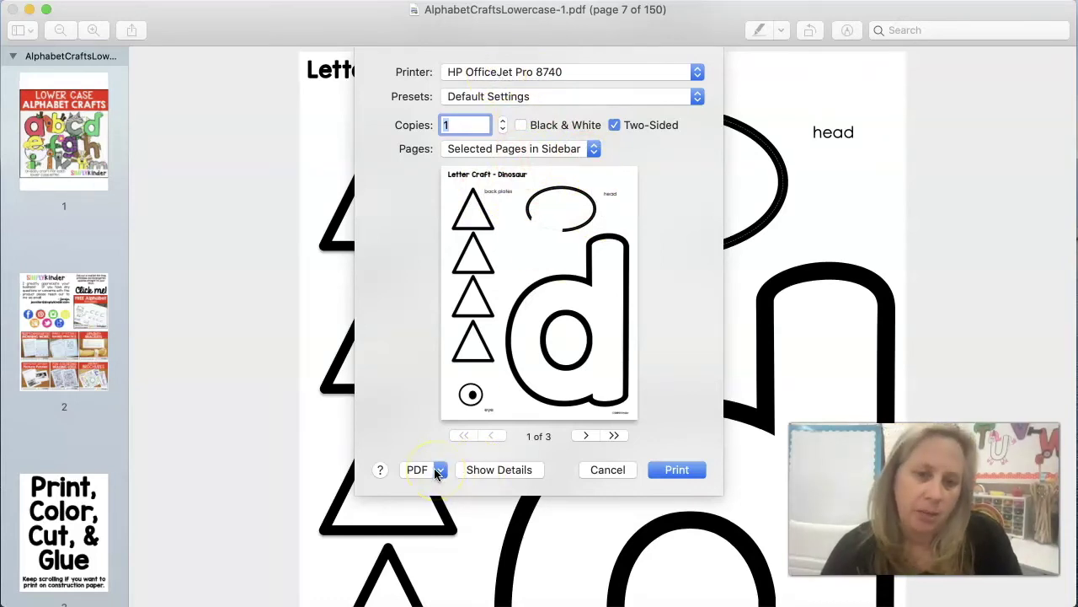
Keep the current printer and send the output through PDF > Open in Preview.
left_click(450, 74)
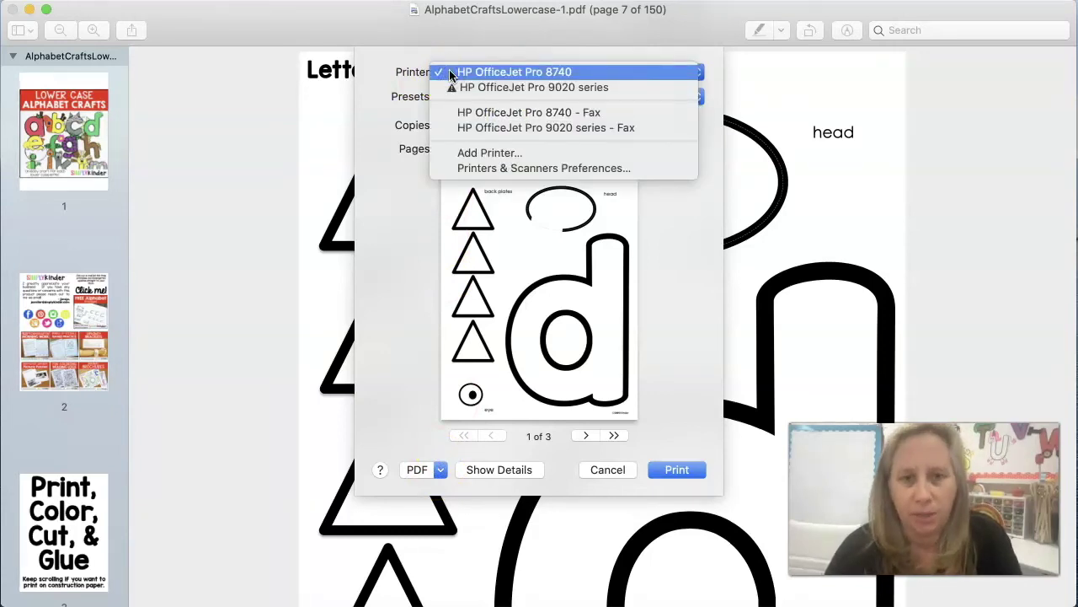
left_click(451, 74)
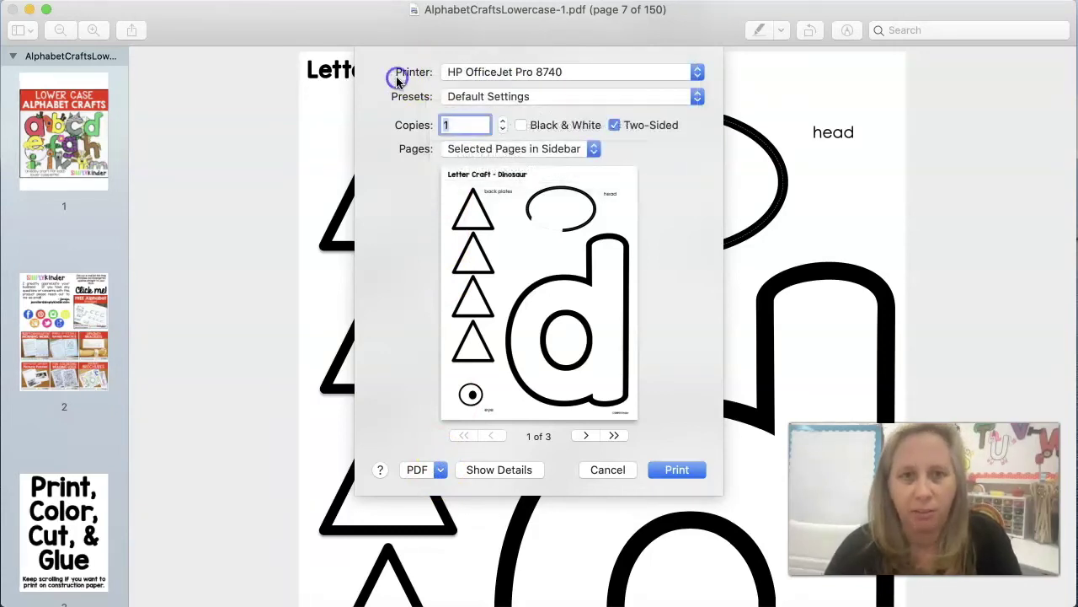
left_click(416, 470)
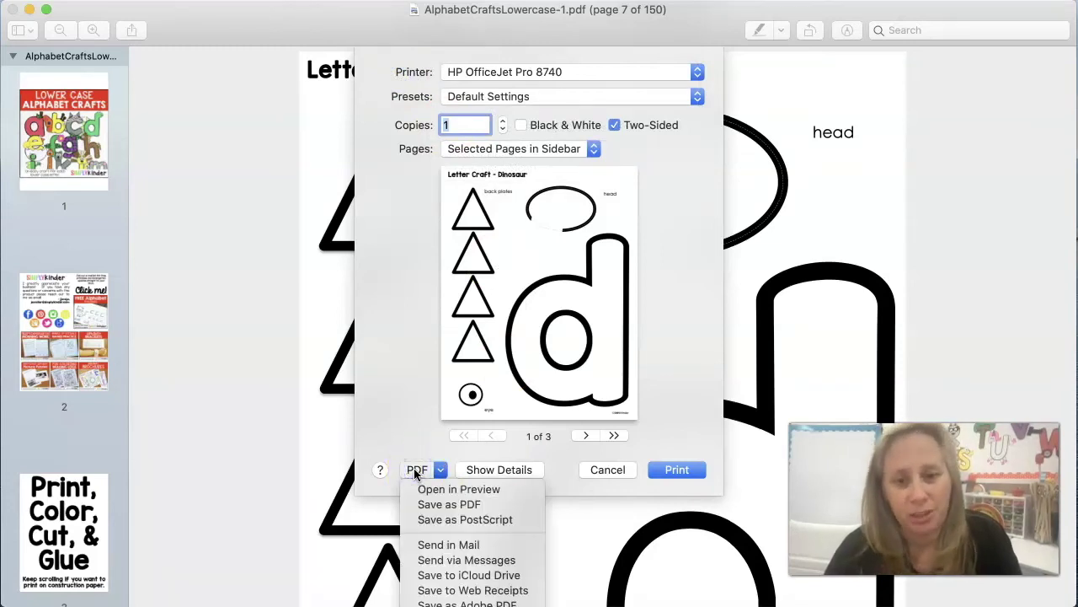
left_click(424, 470)
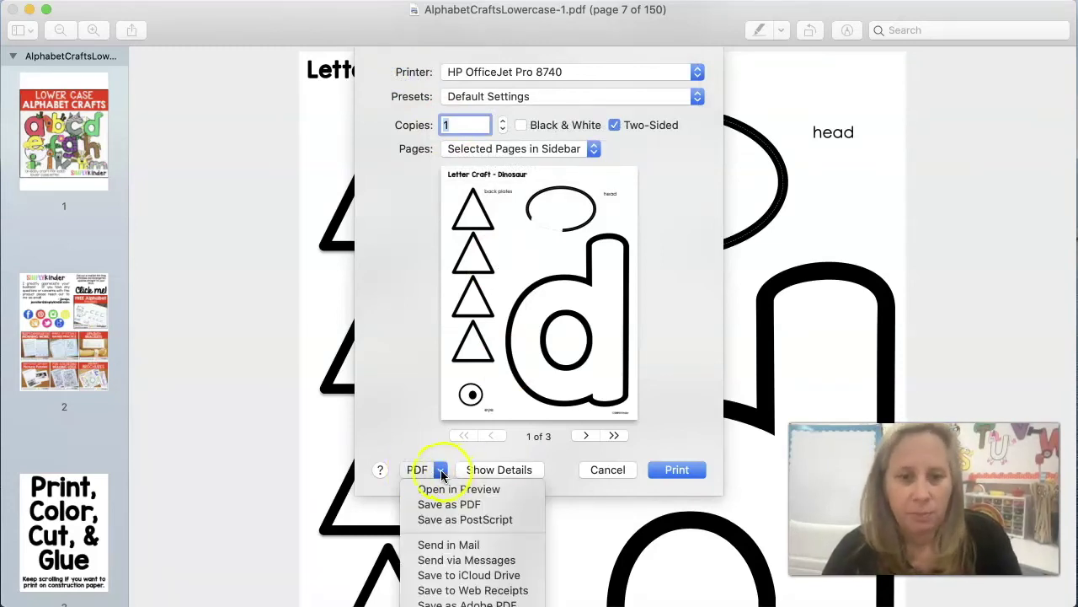
left_click(461, 490)
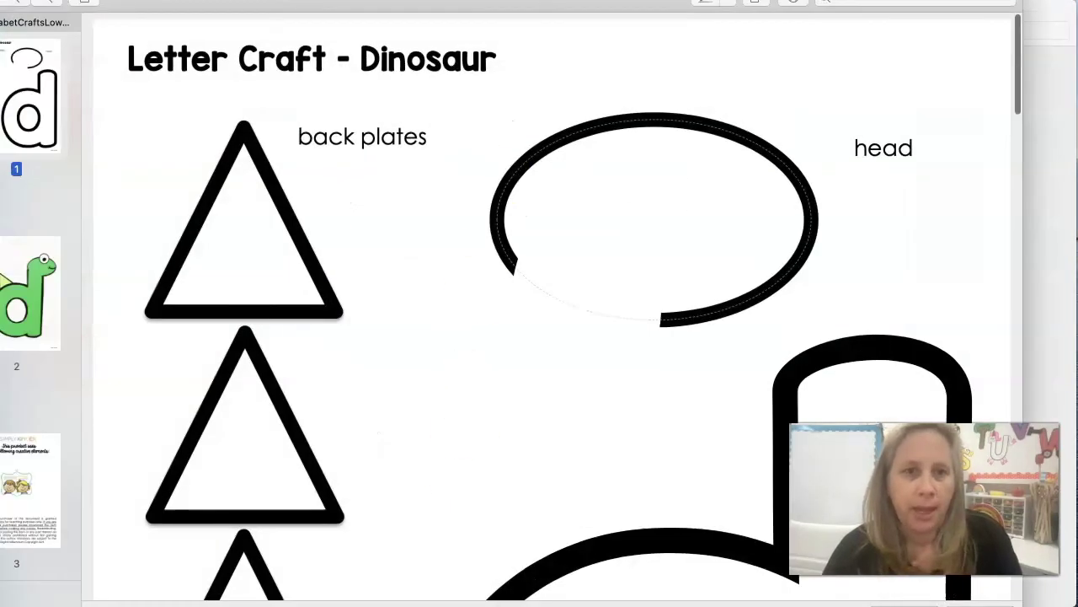
Save the new 3-page dinosaur document to the Desktop as 'Letter D'.
left_click(482, 9)
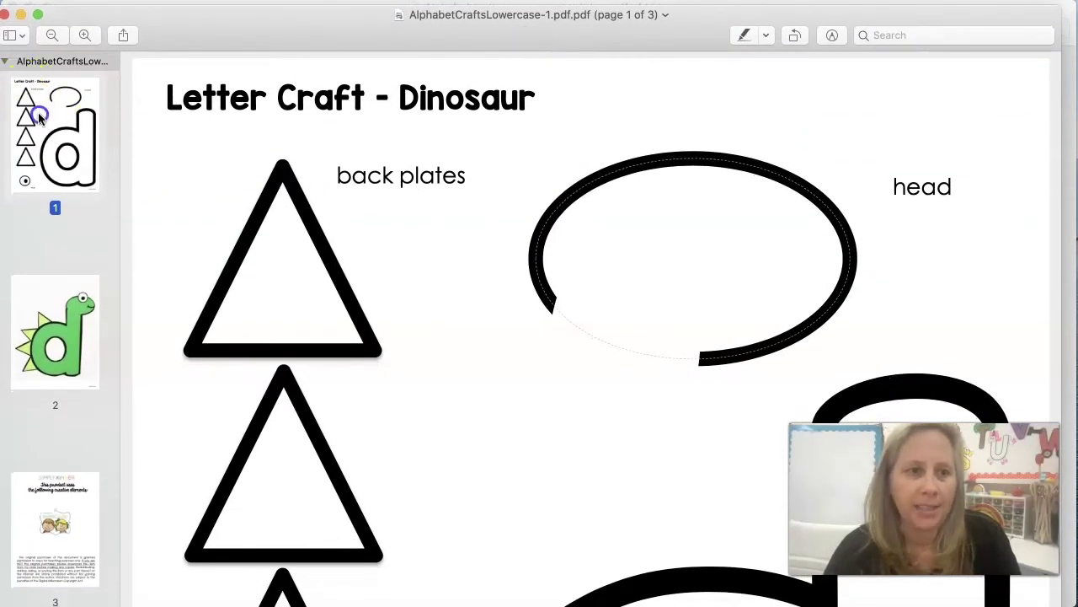
left_click(57, 339)
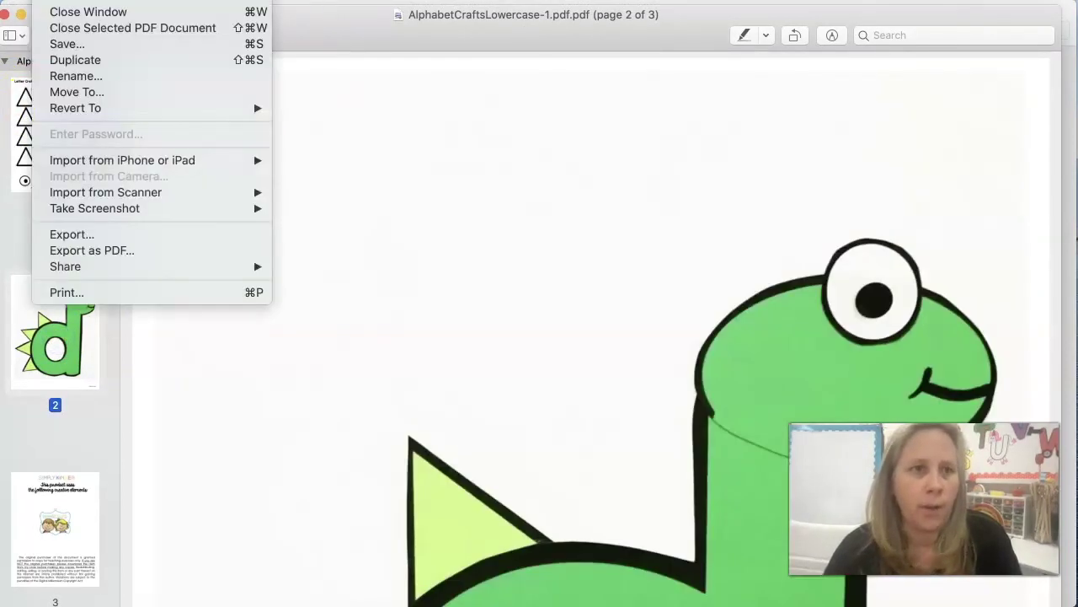
left_click(91, 42)
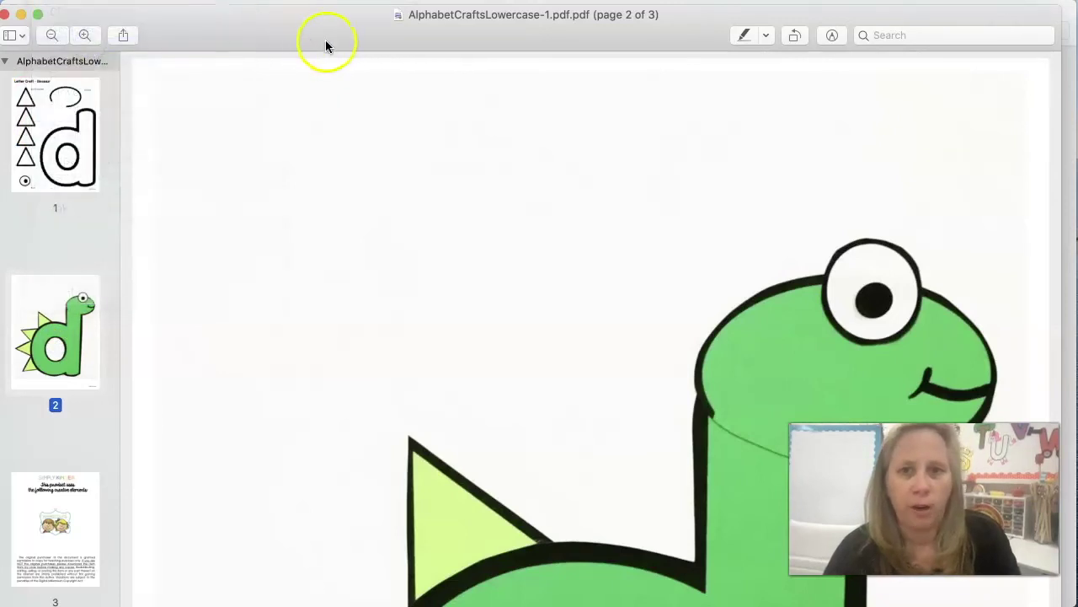
left_click(523, 125)
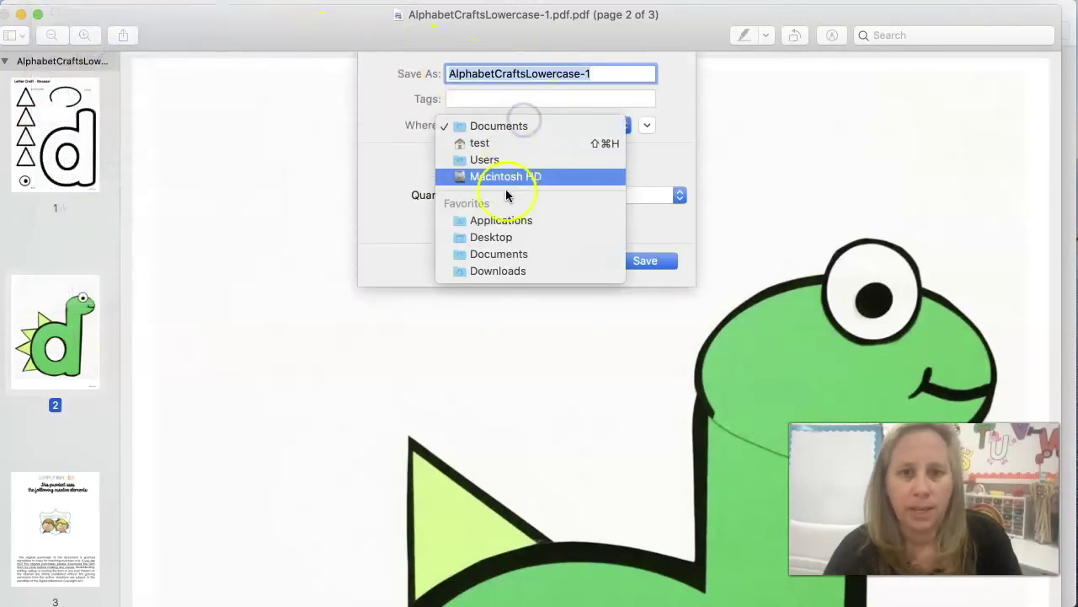
left_click(488, 237)
type("Letter D")
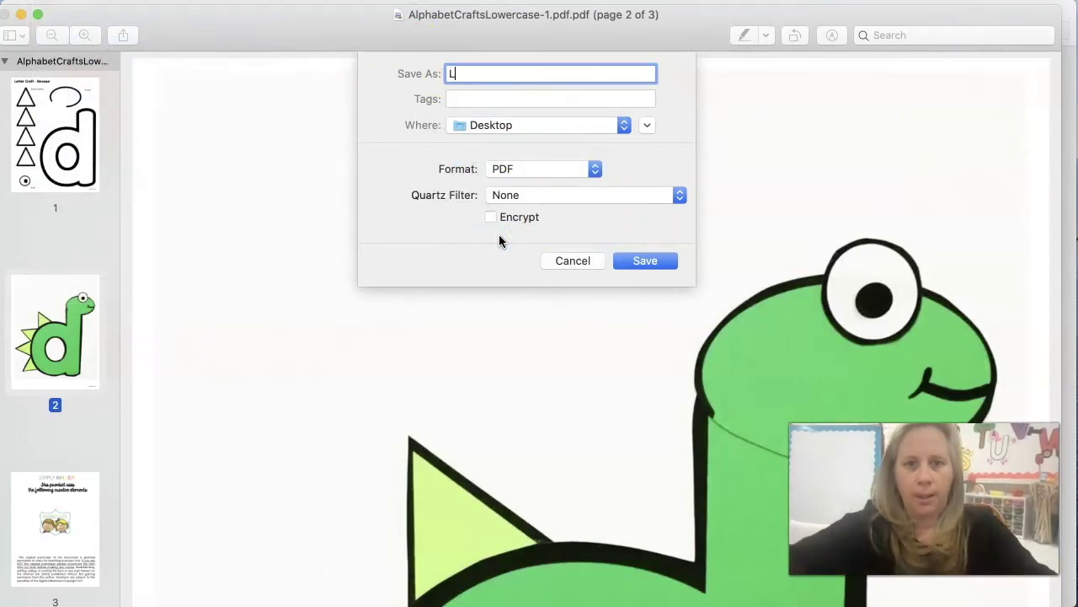
left_click(652, 263)
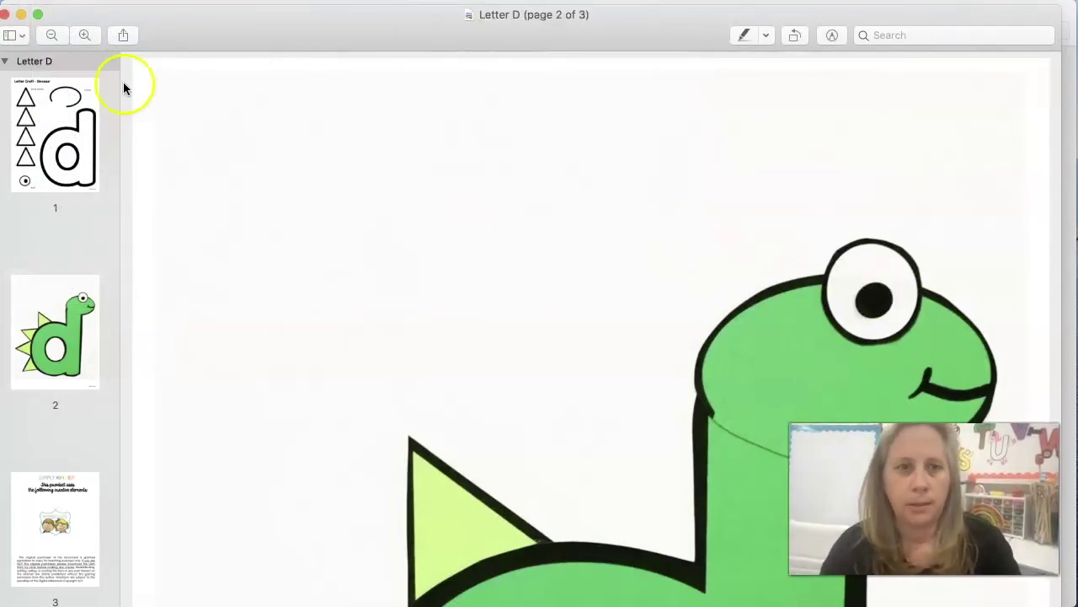
Close both PDFs, move Letter D onto the desktop, and reopen it.
left_click(5, 14)
left_click(14, 10)
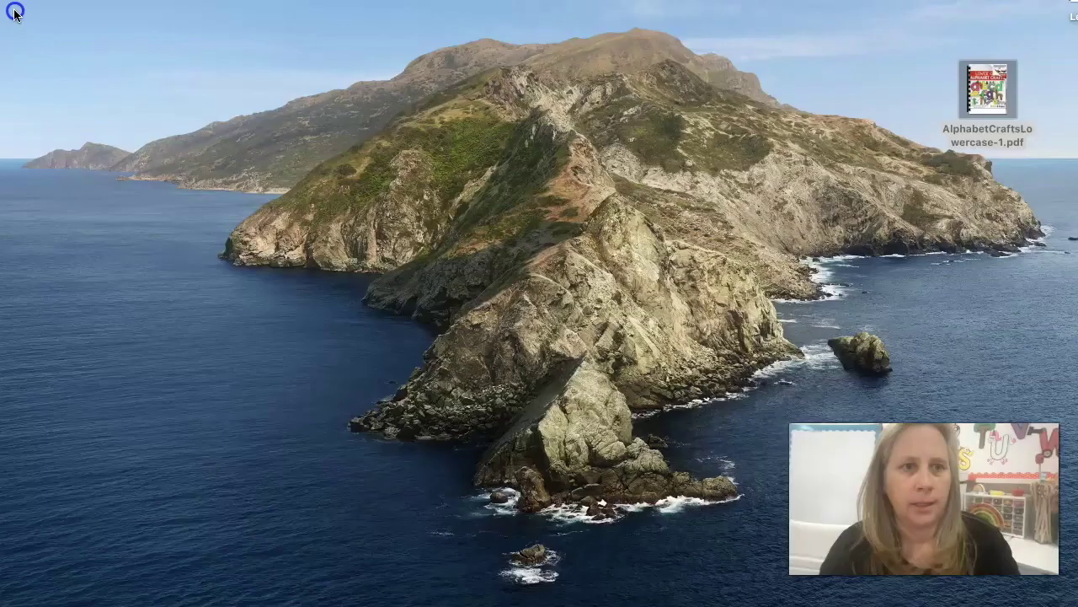
left_click_drag(1068, 7, 876, 78)
double_click(876, 77)
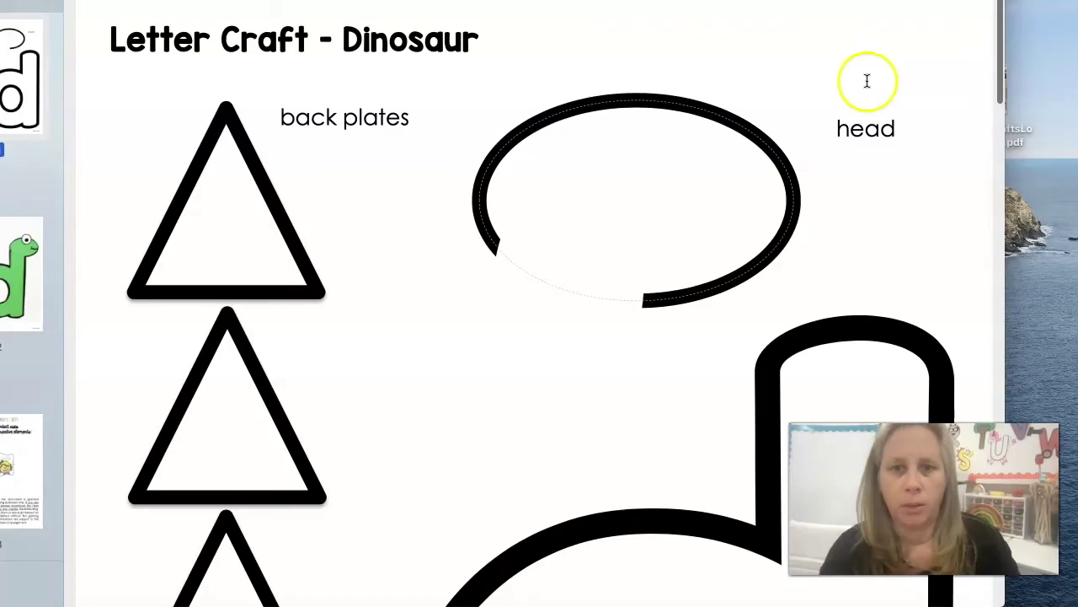